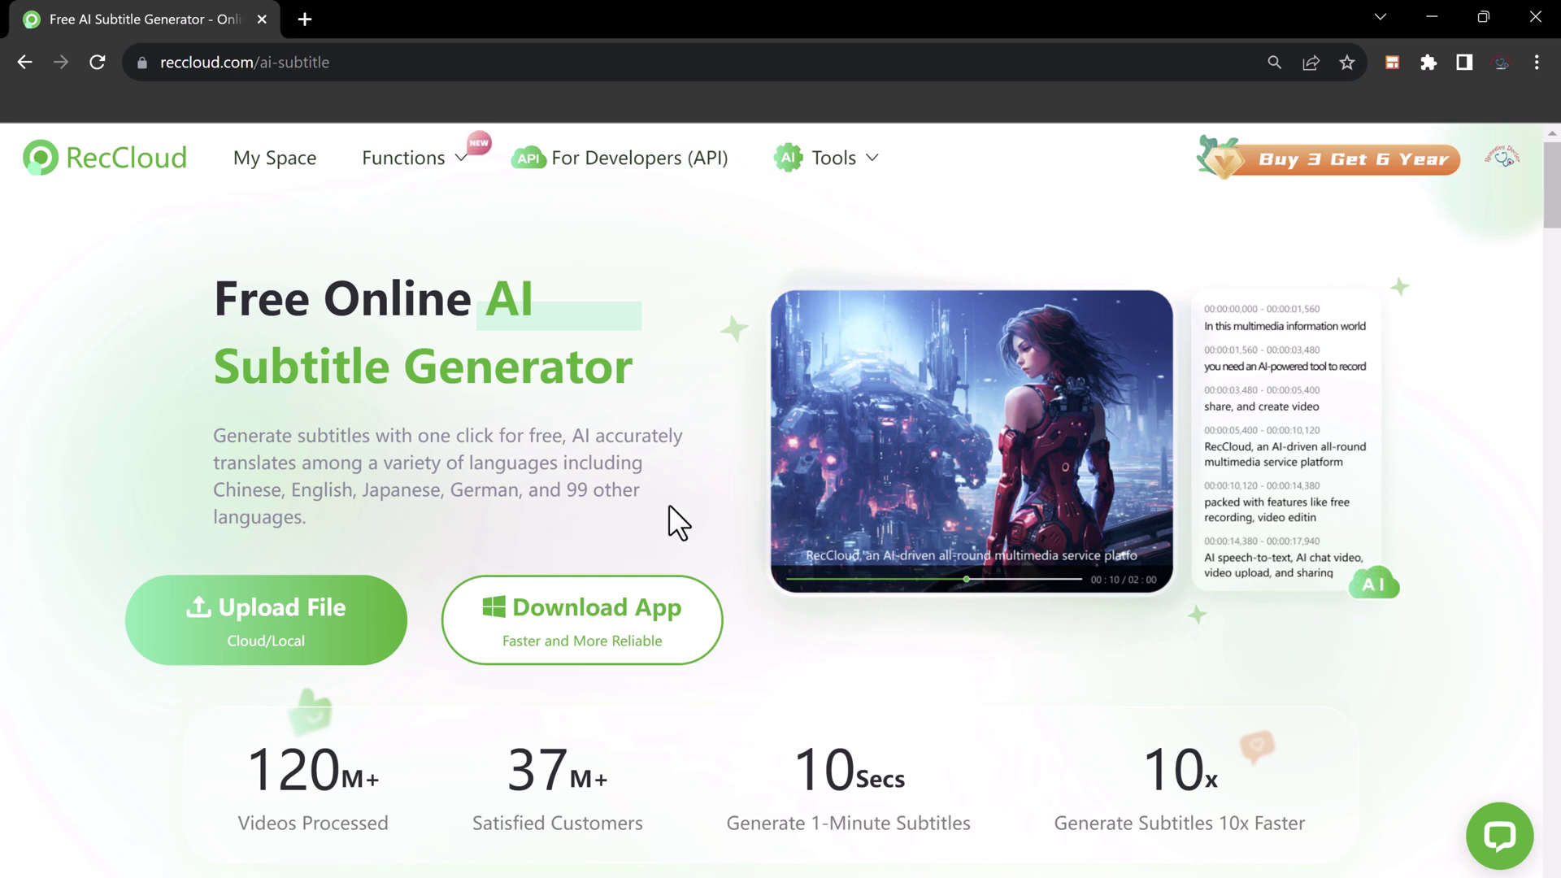
Upload the local lightpdf video into AI Subtitle via Add file from local
scroll(632, 503, down, 8)
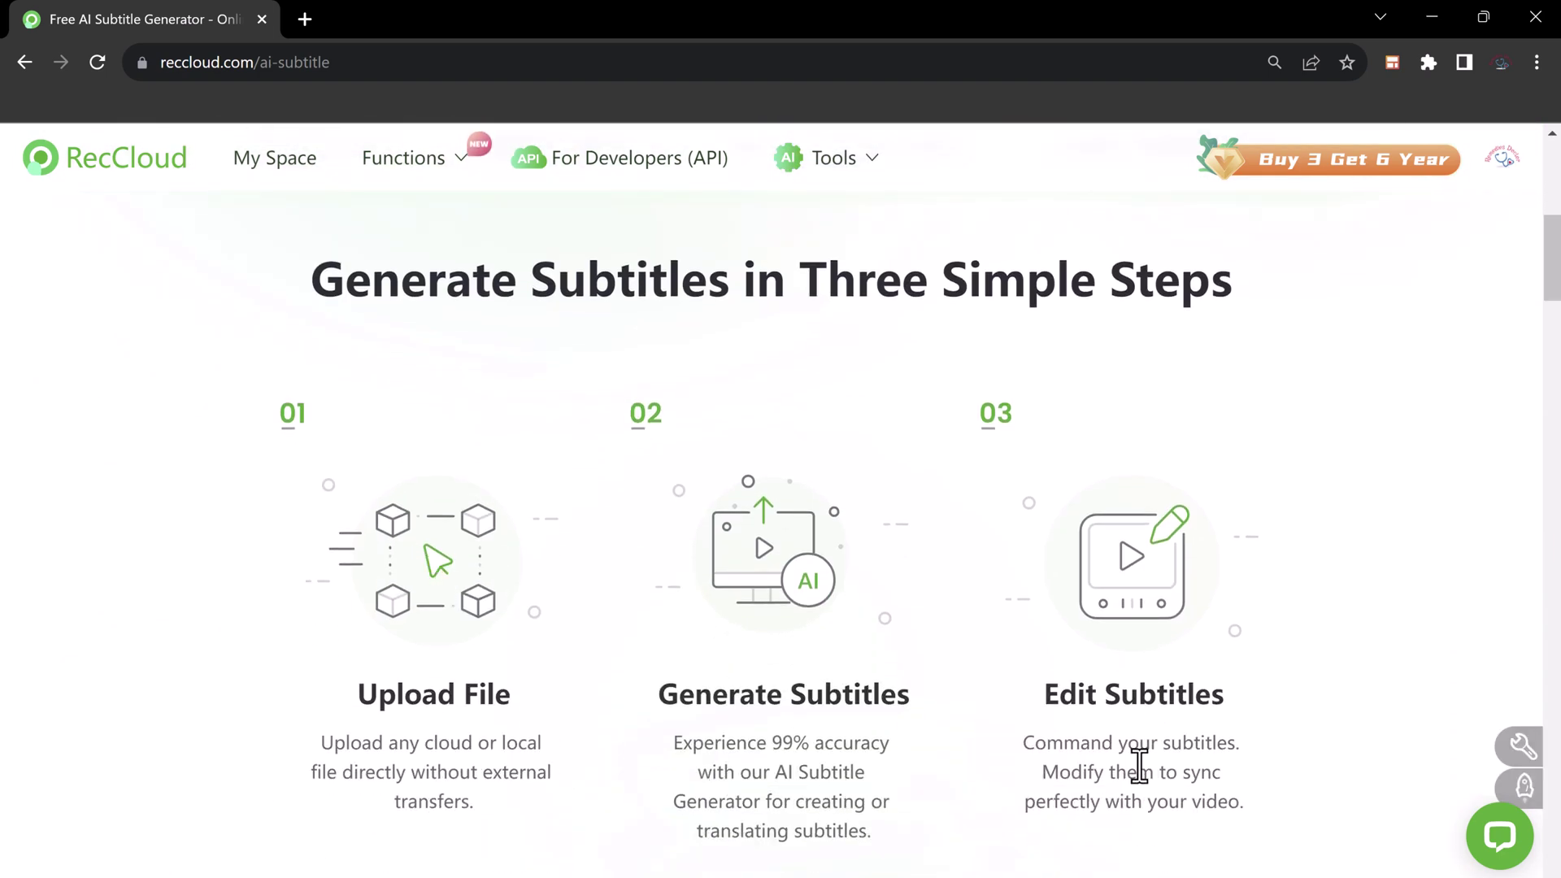
scroll(1244, 674, down, 9)
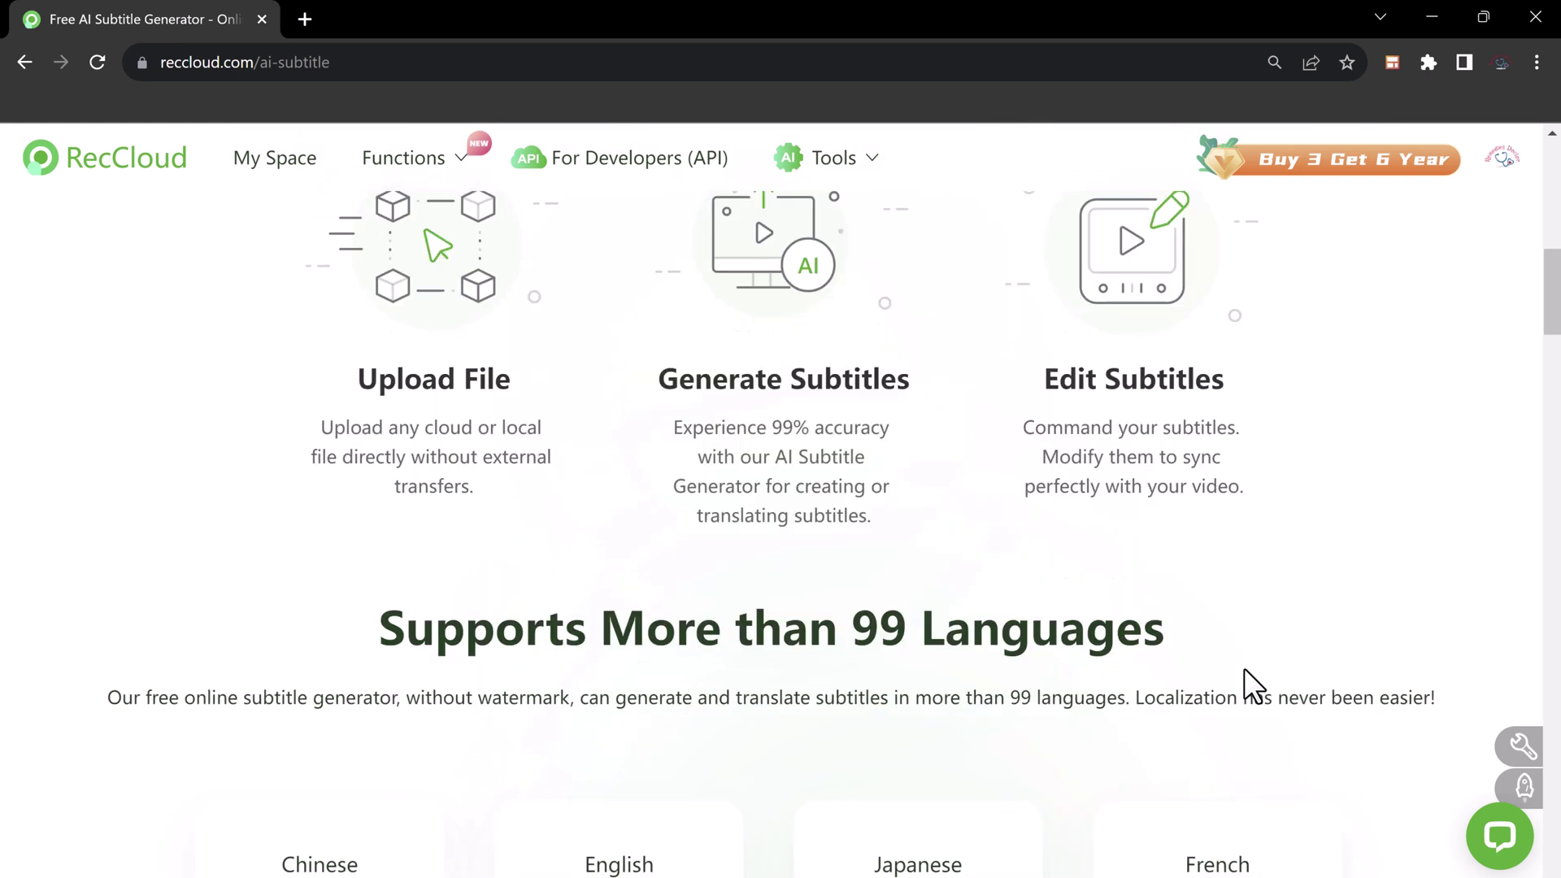
scroll(1244, 688, down, 1)
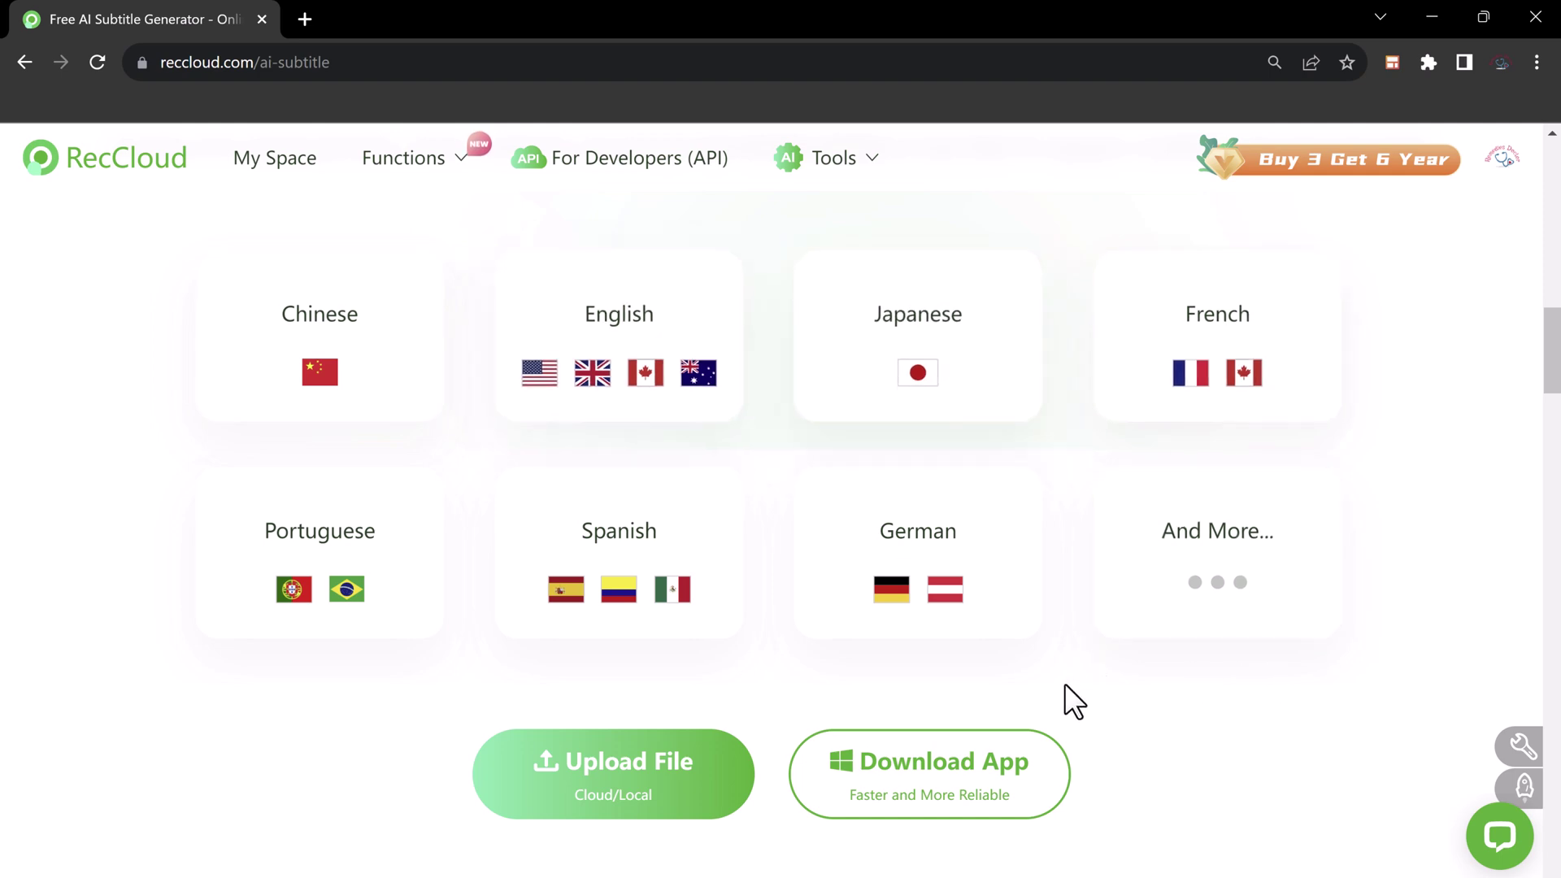
scroll(753, 684, down, 2)
scroll(750, 668, down, 10)
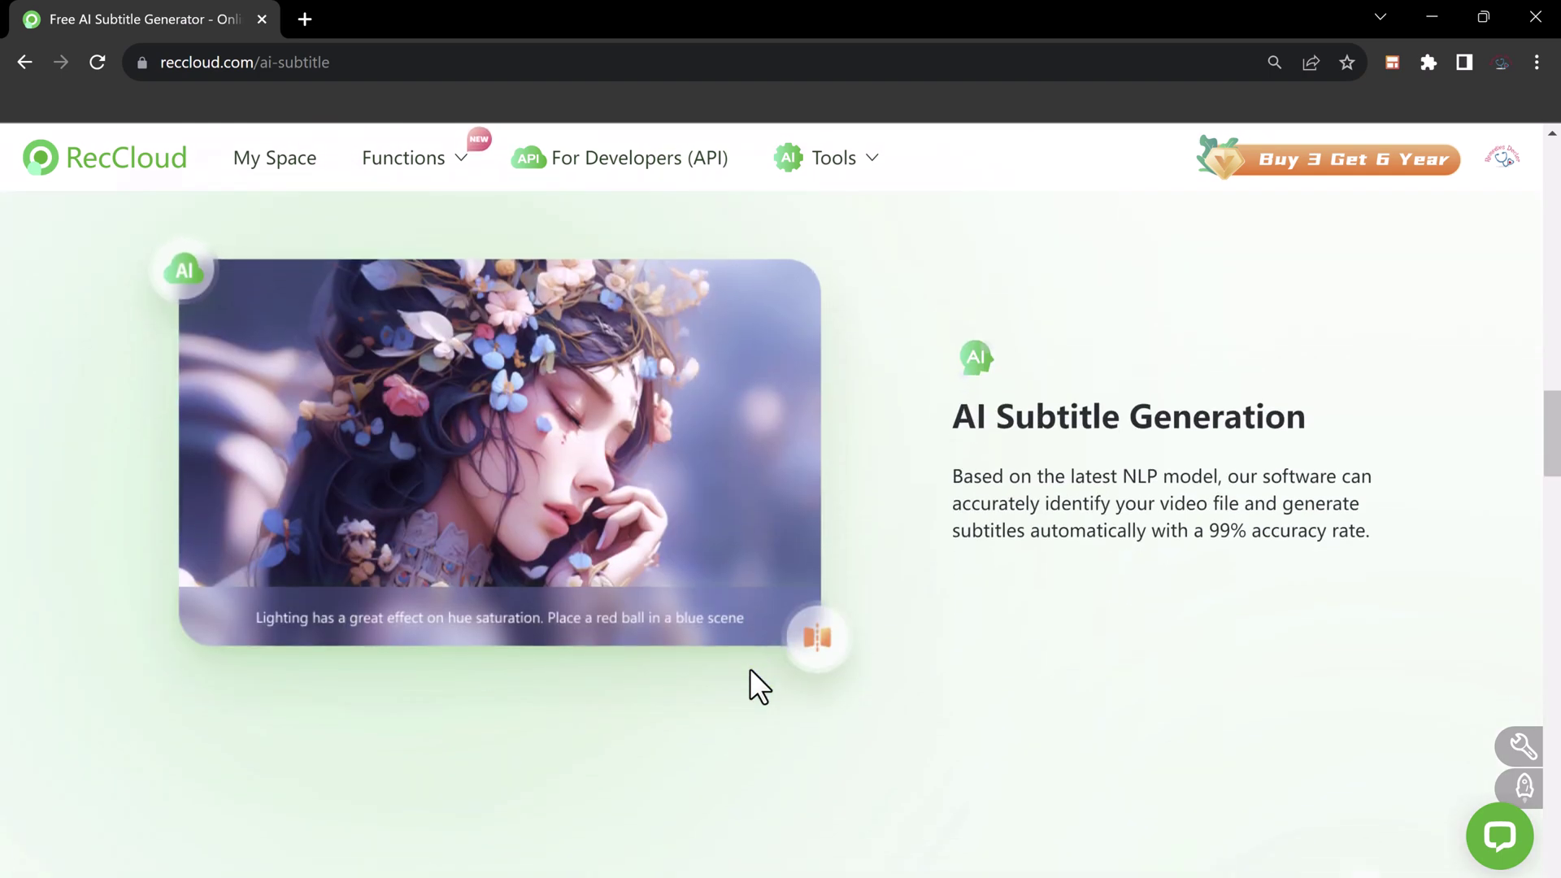
scroll(750, 667, down, 6)
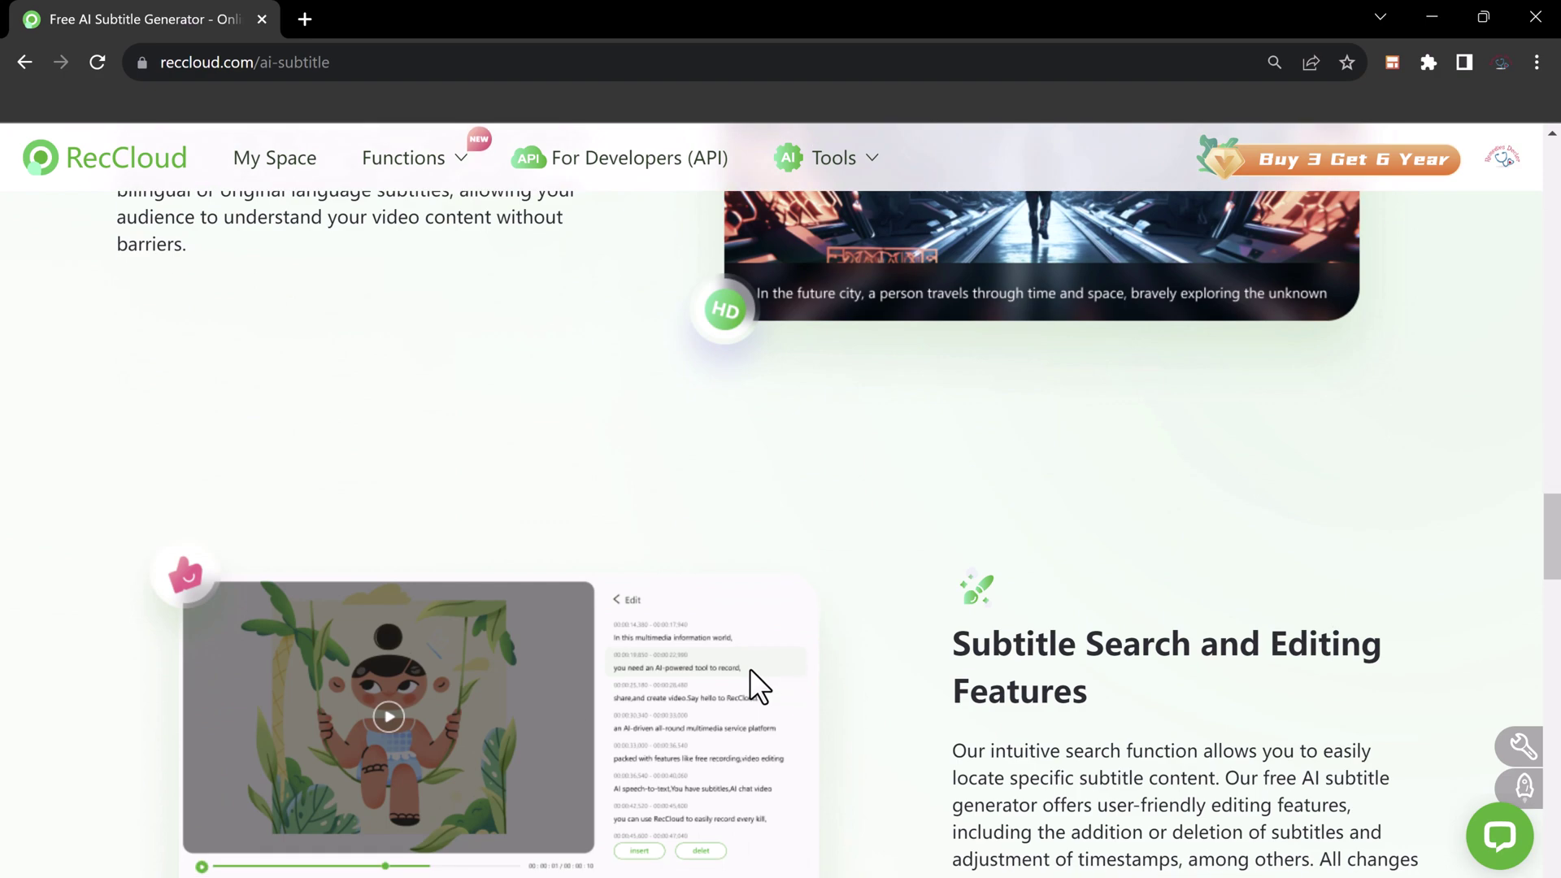
scroll(750, 668, down, 8)
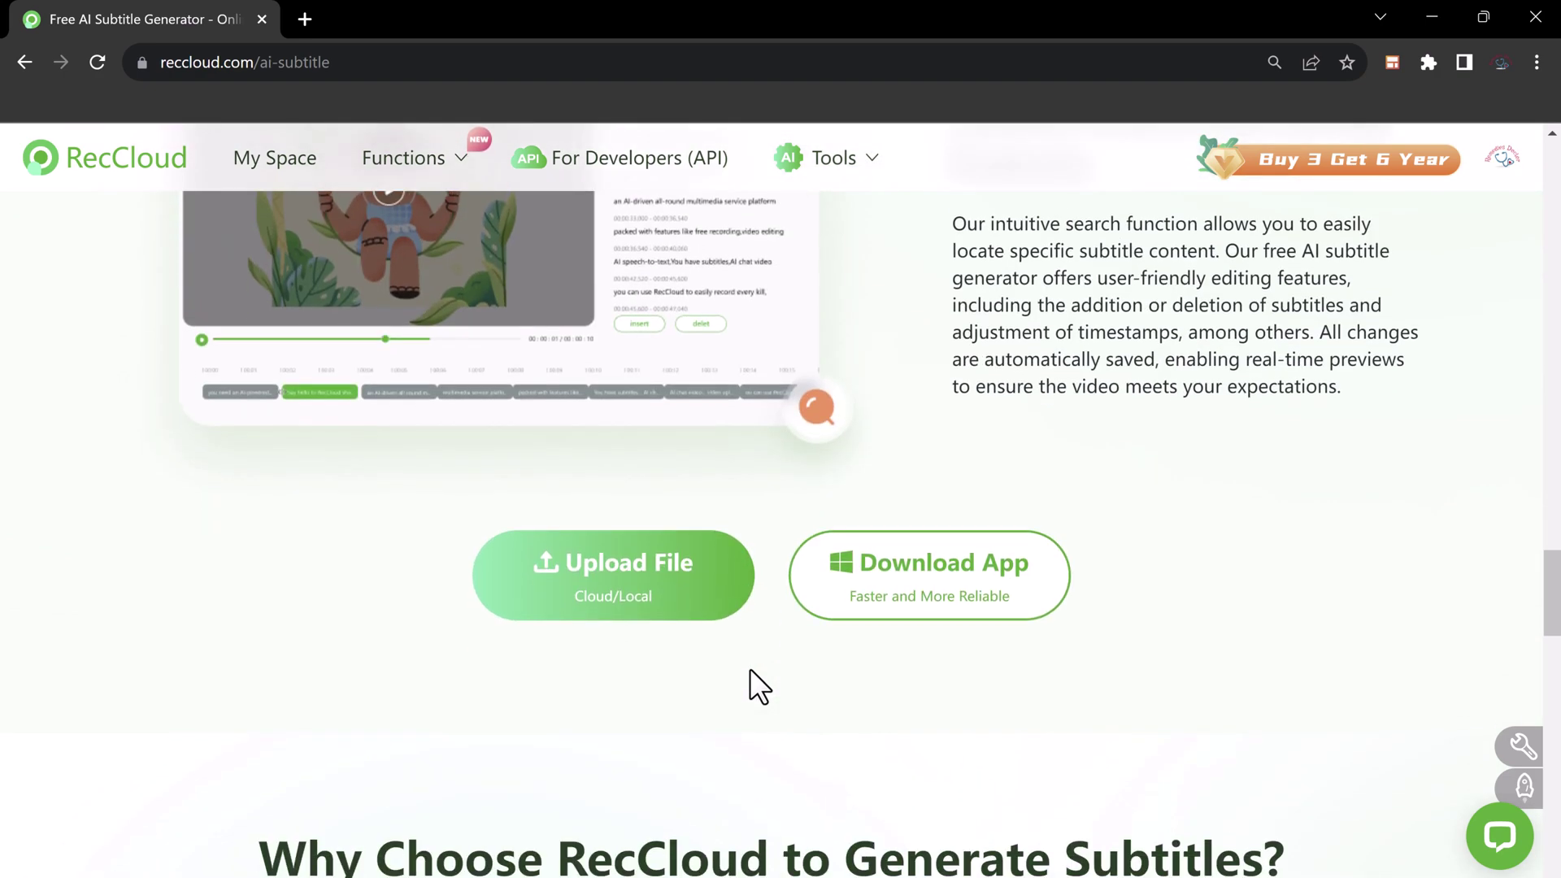
scroll(750, 667, up, 20)
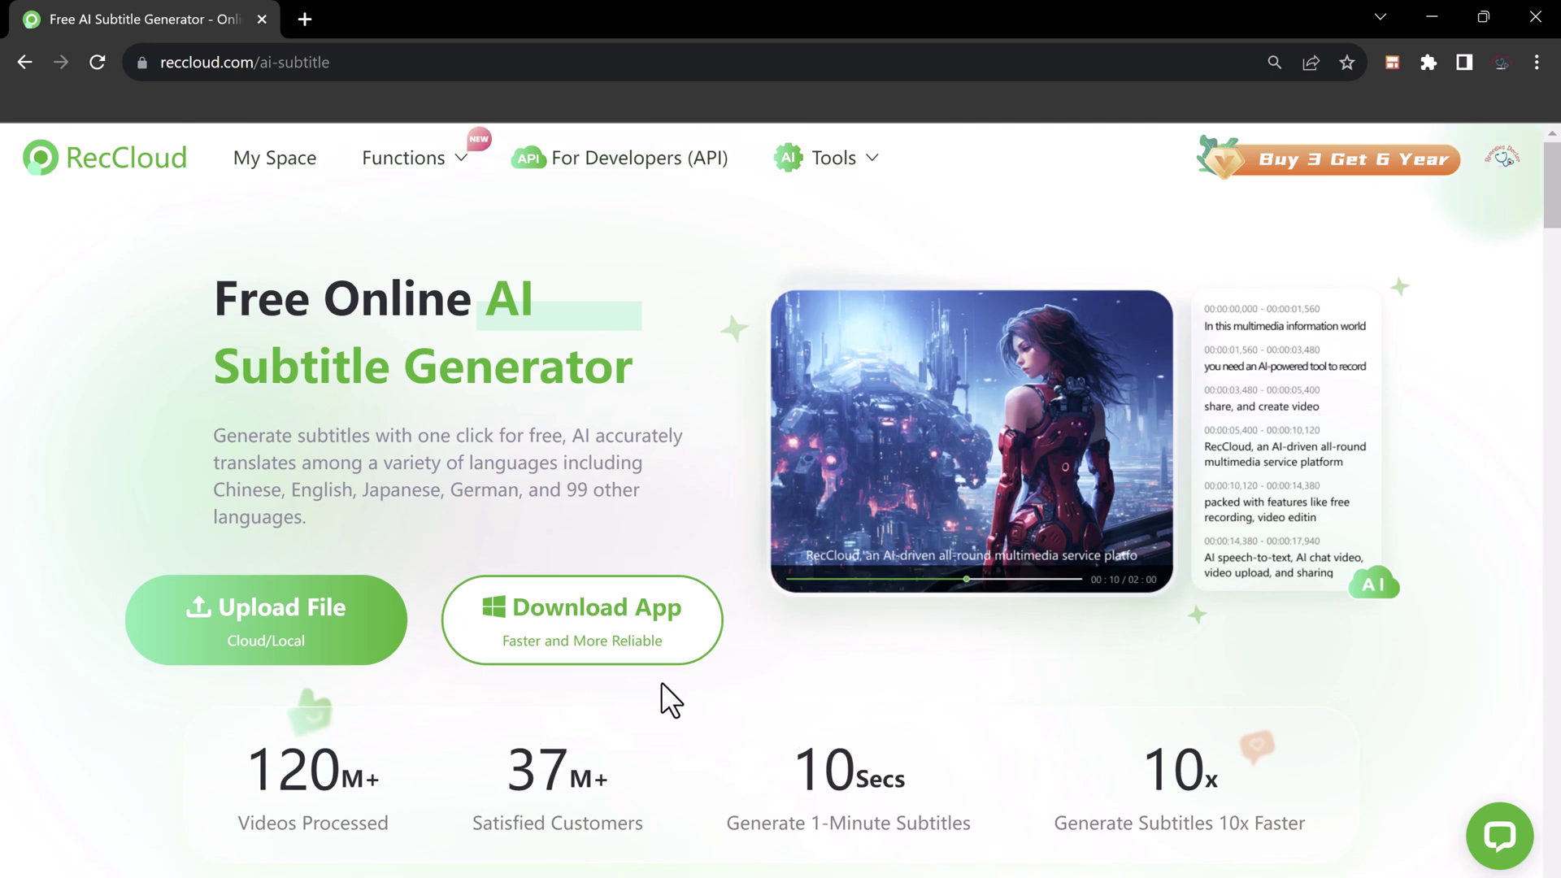
mouse_move(338, 657)
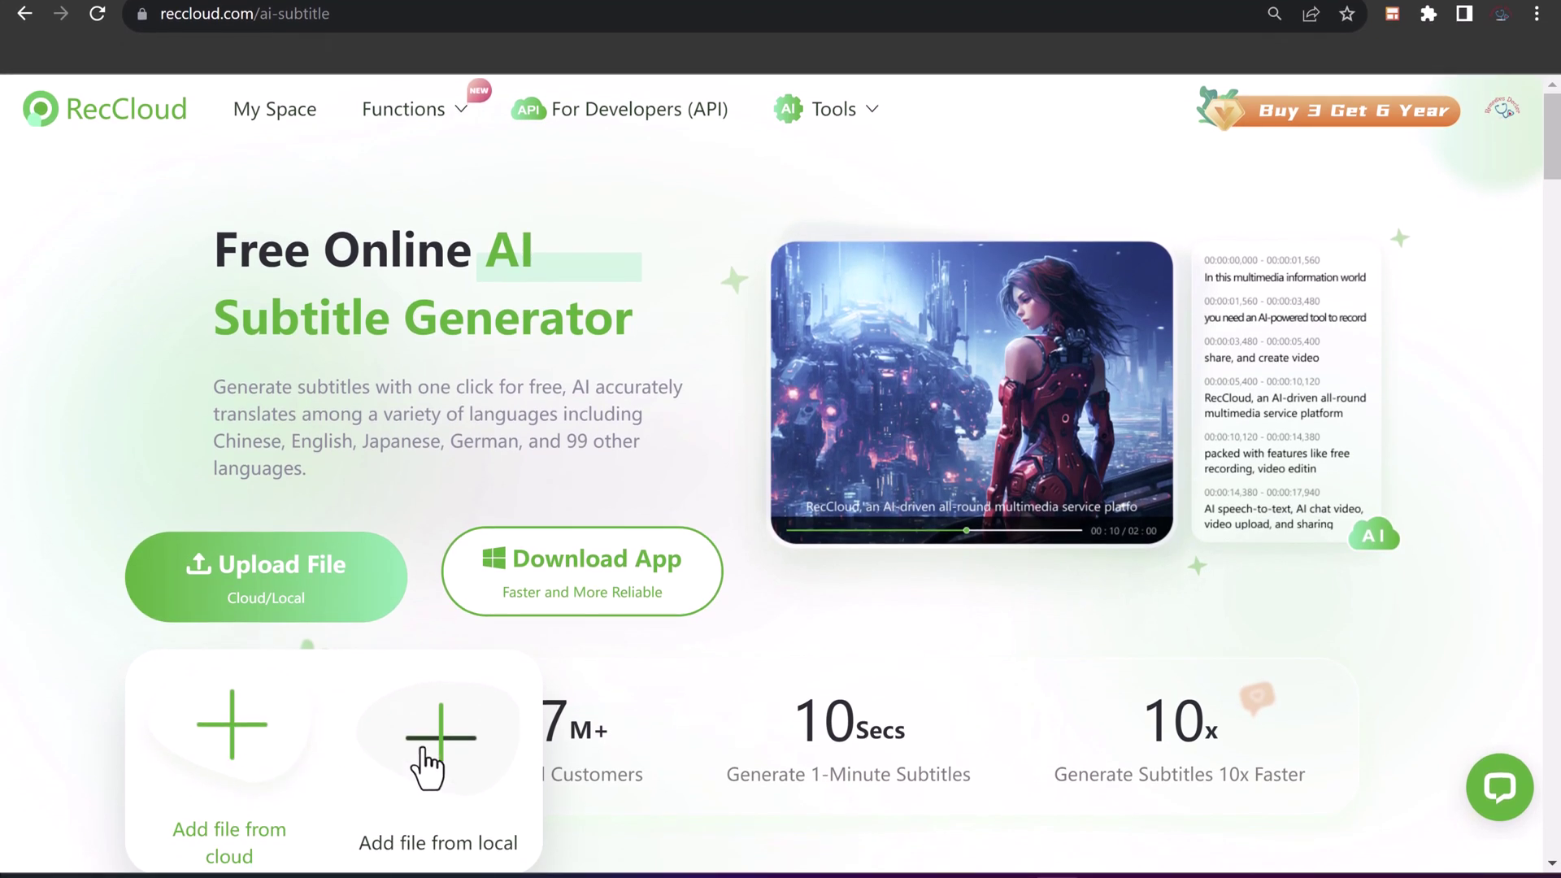
click(472, 737)
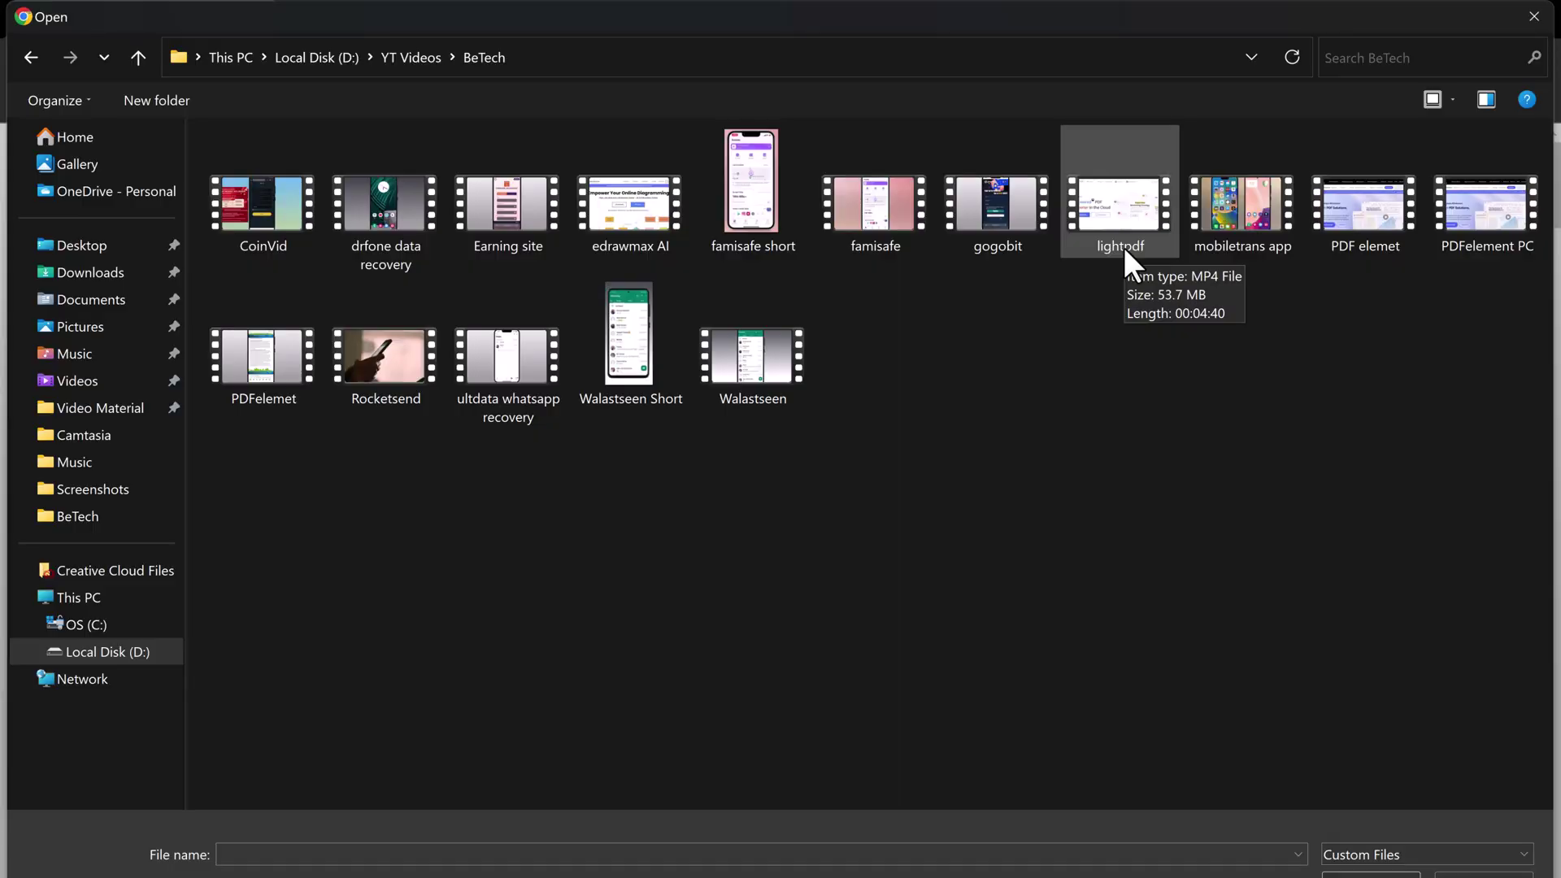
double_click(1124, 249)
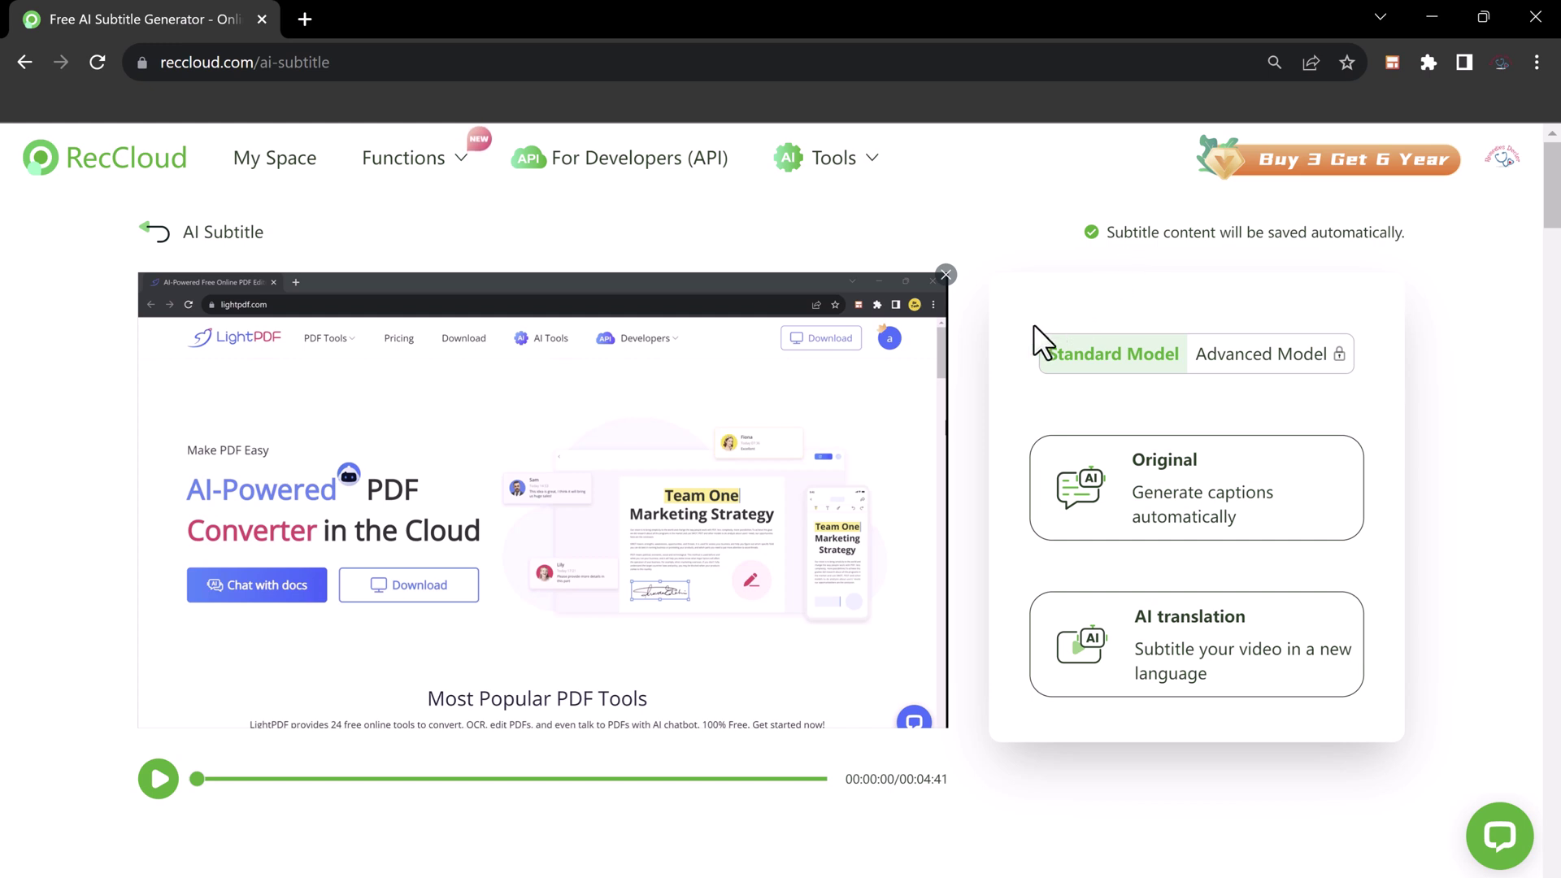
Play the uploaded video, skipping ahead past 0:42 and 1:55, and pause at 3:07
click(158, 779)
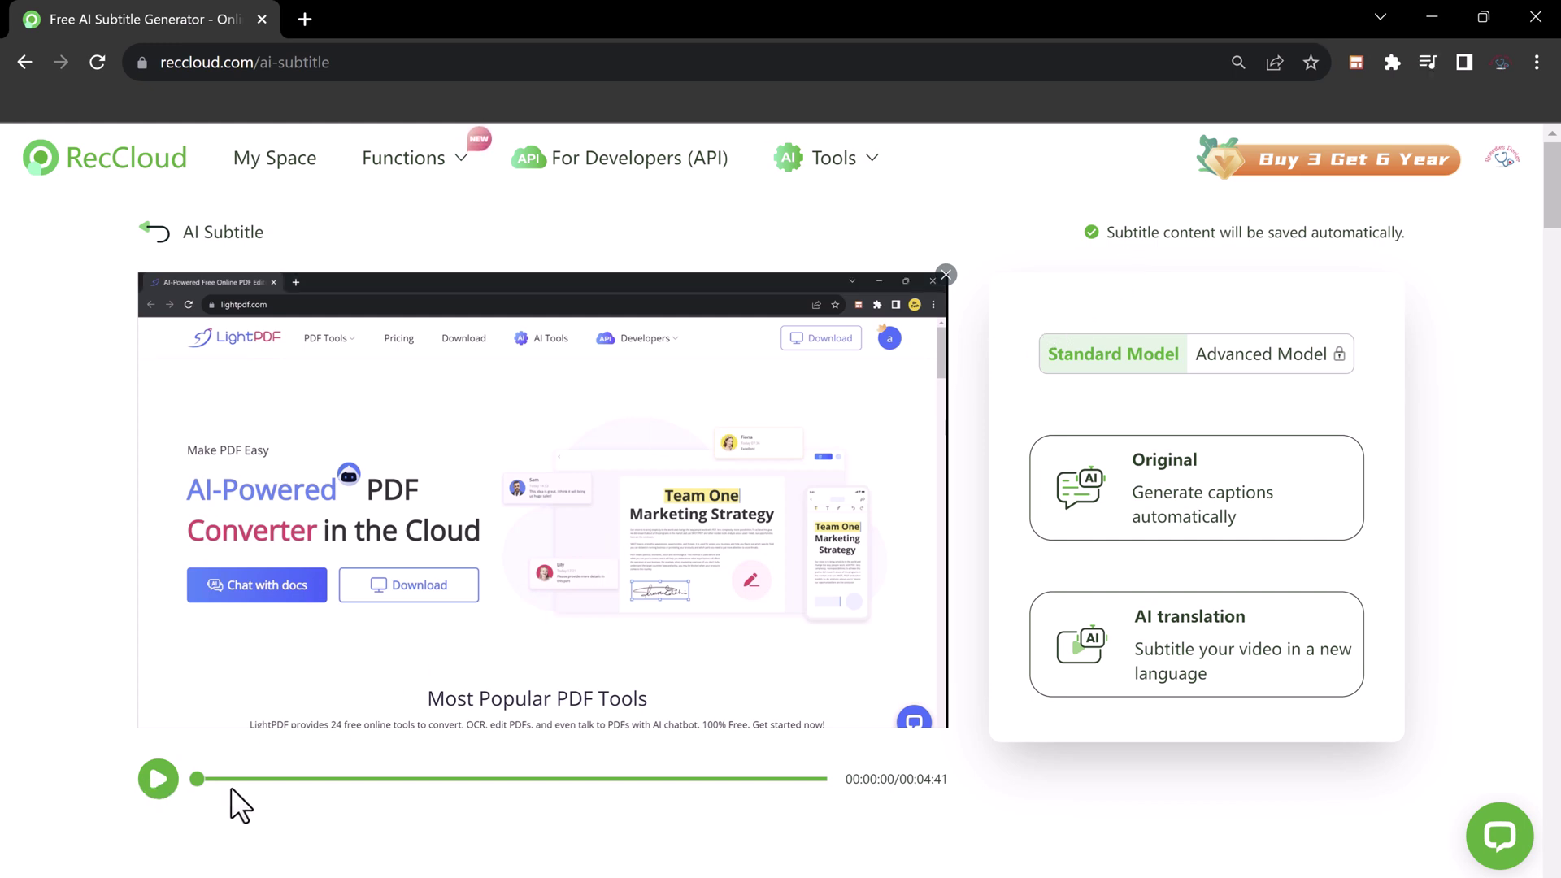
click(291, 779)
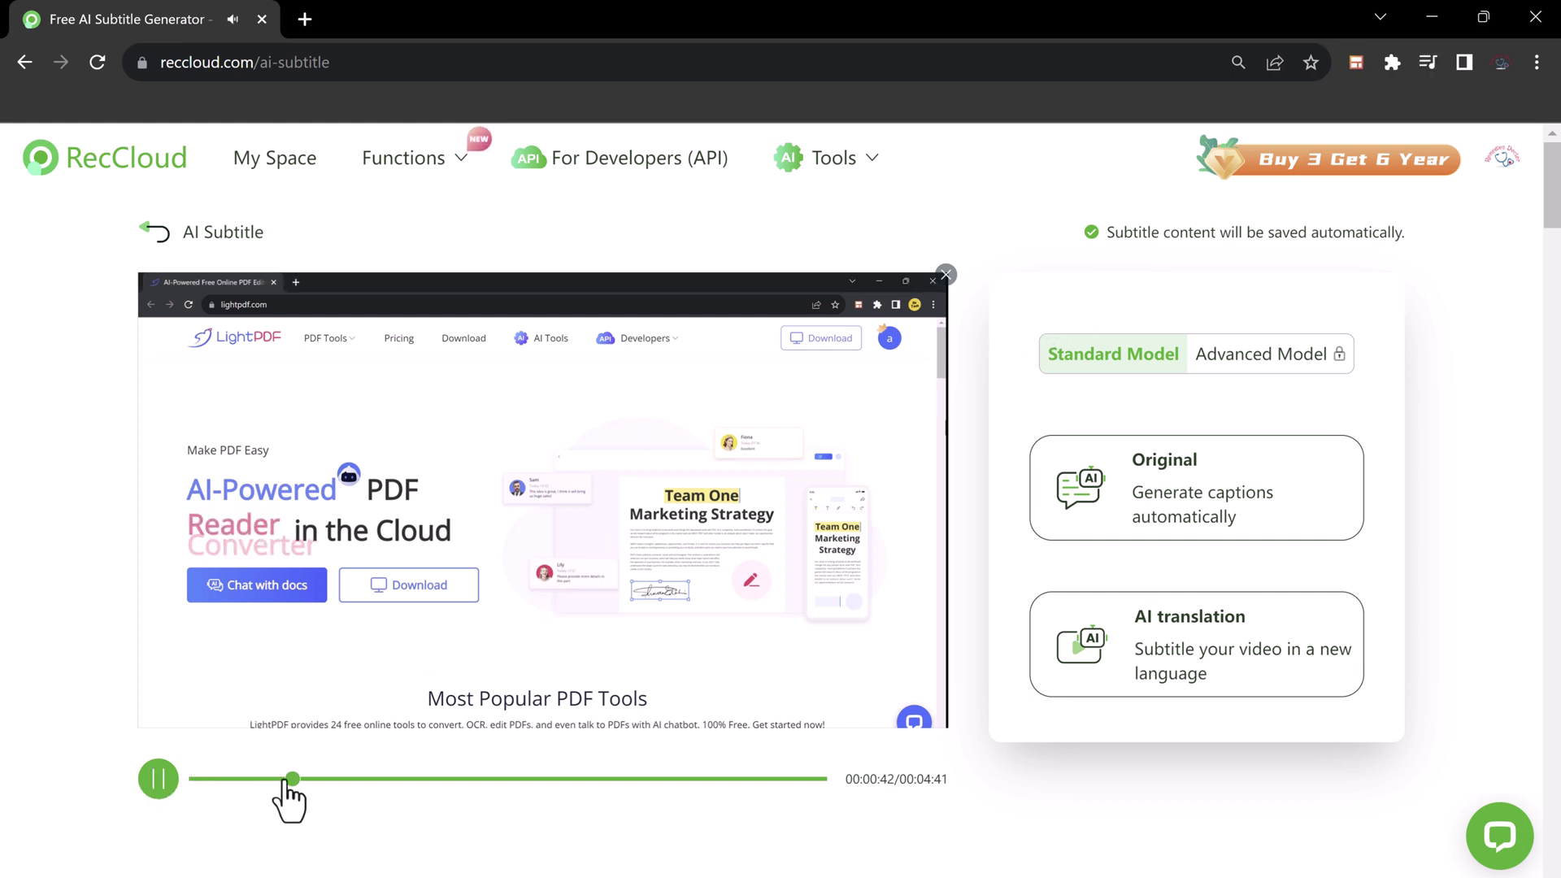
click(459, 780)
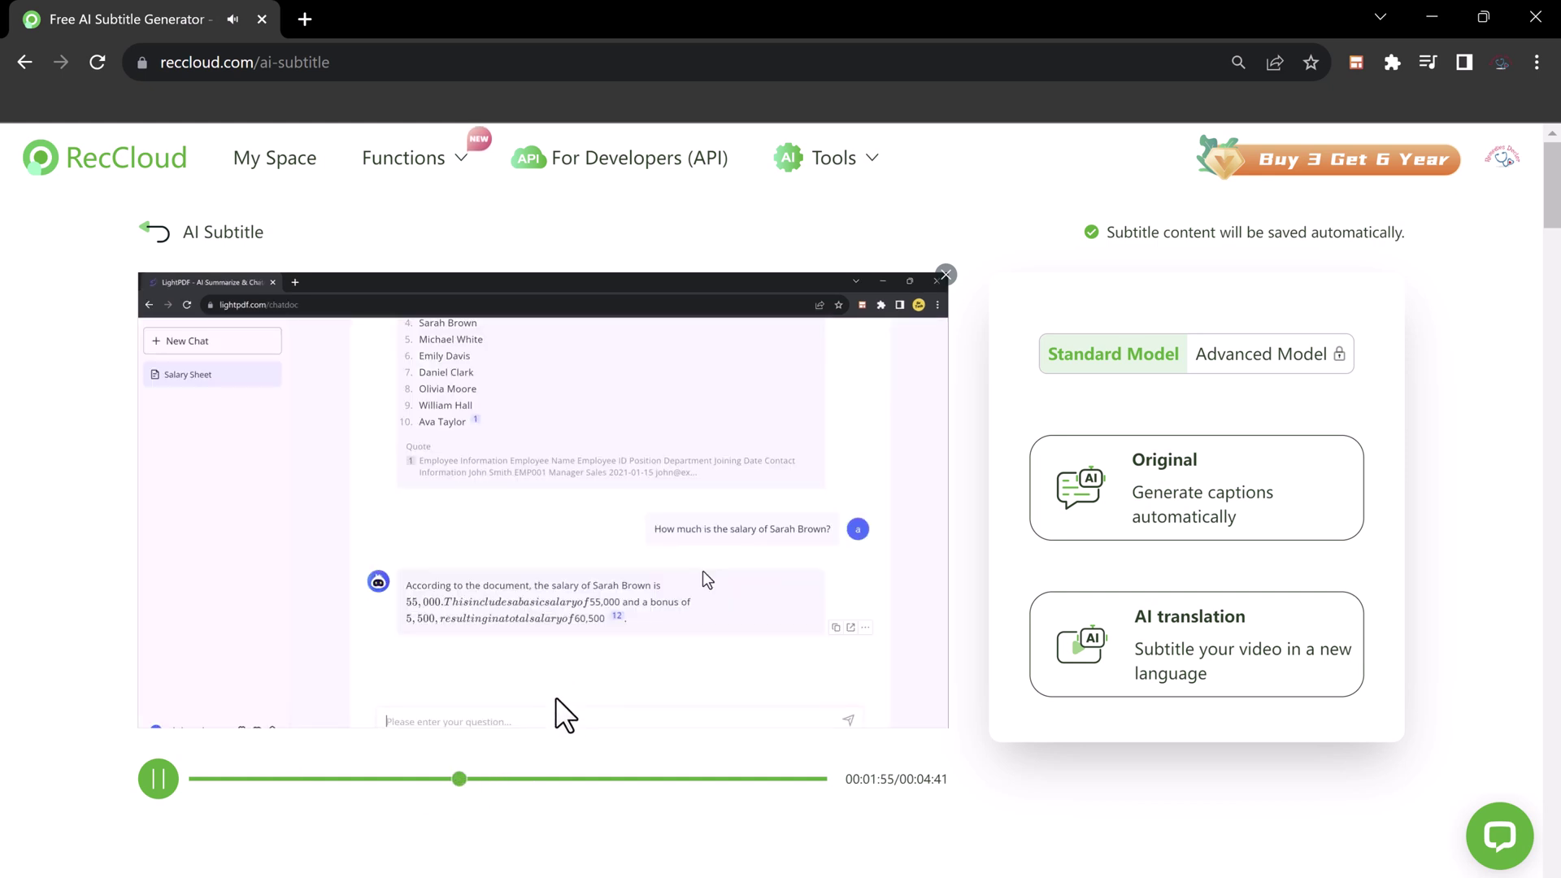
click(616, 779)
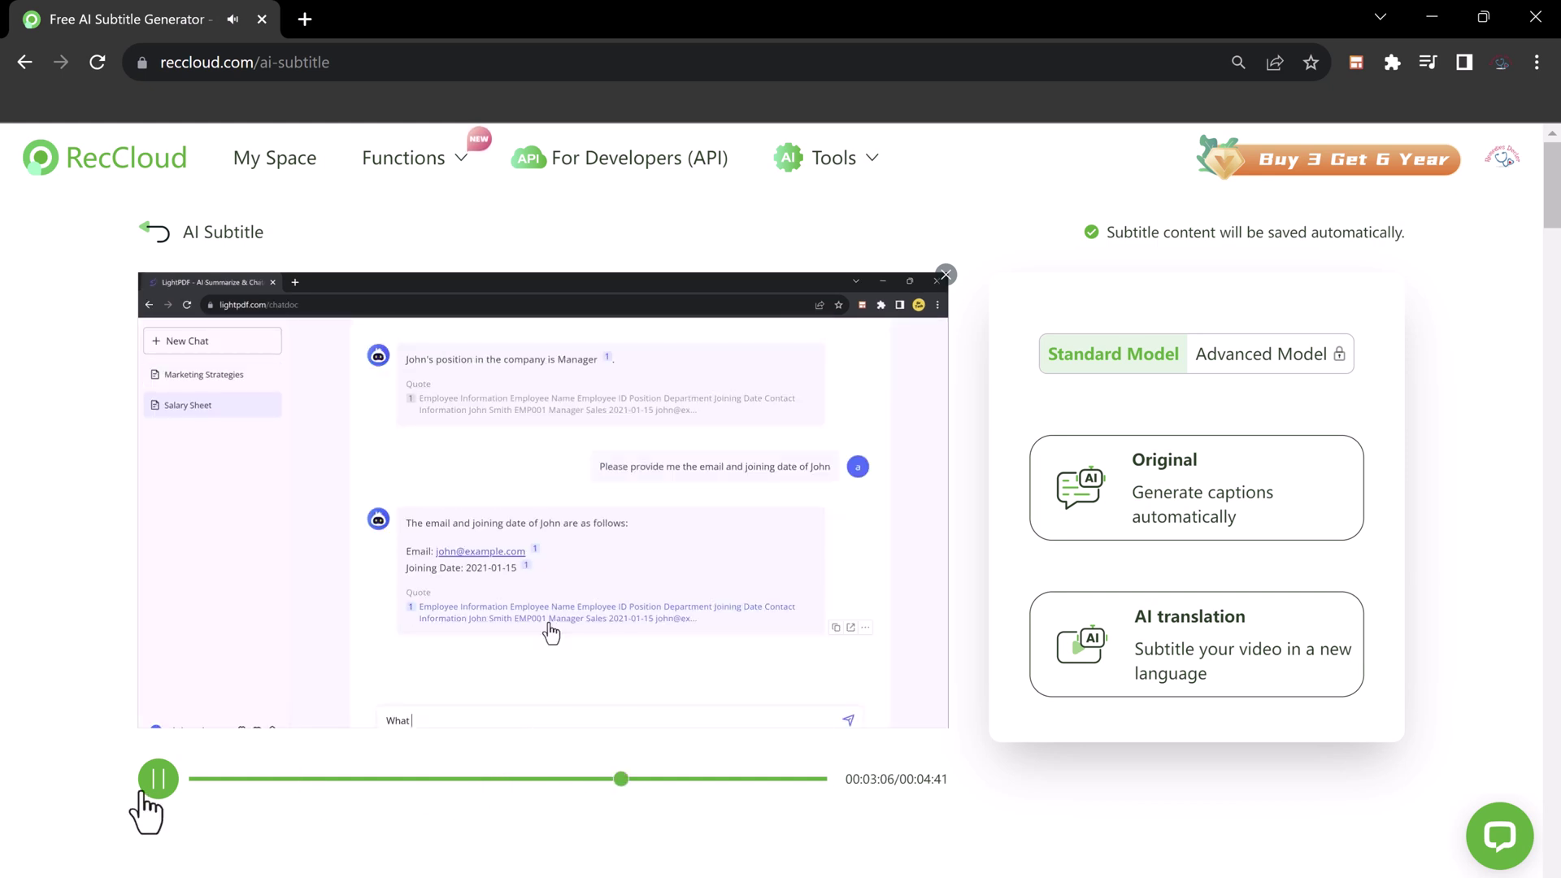
click(159, 779)
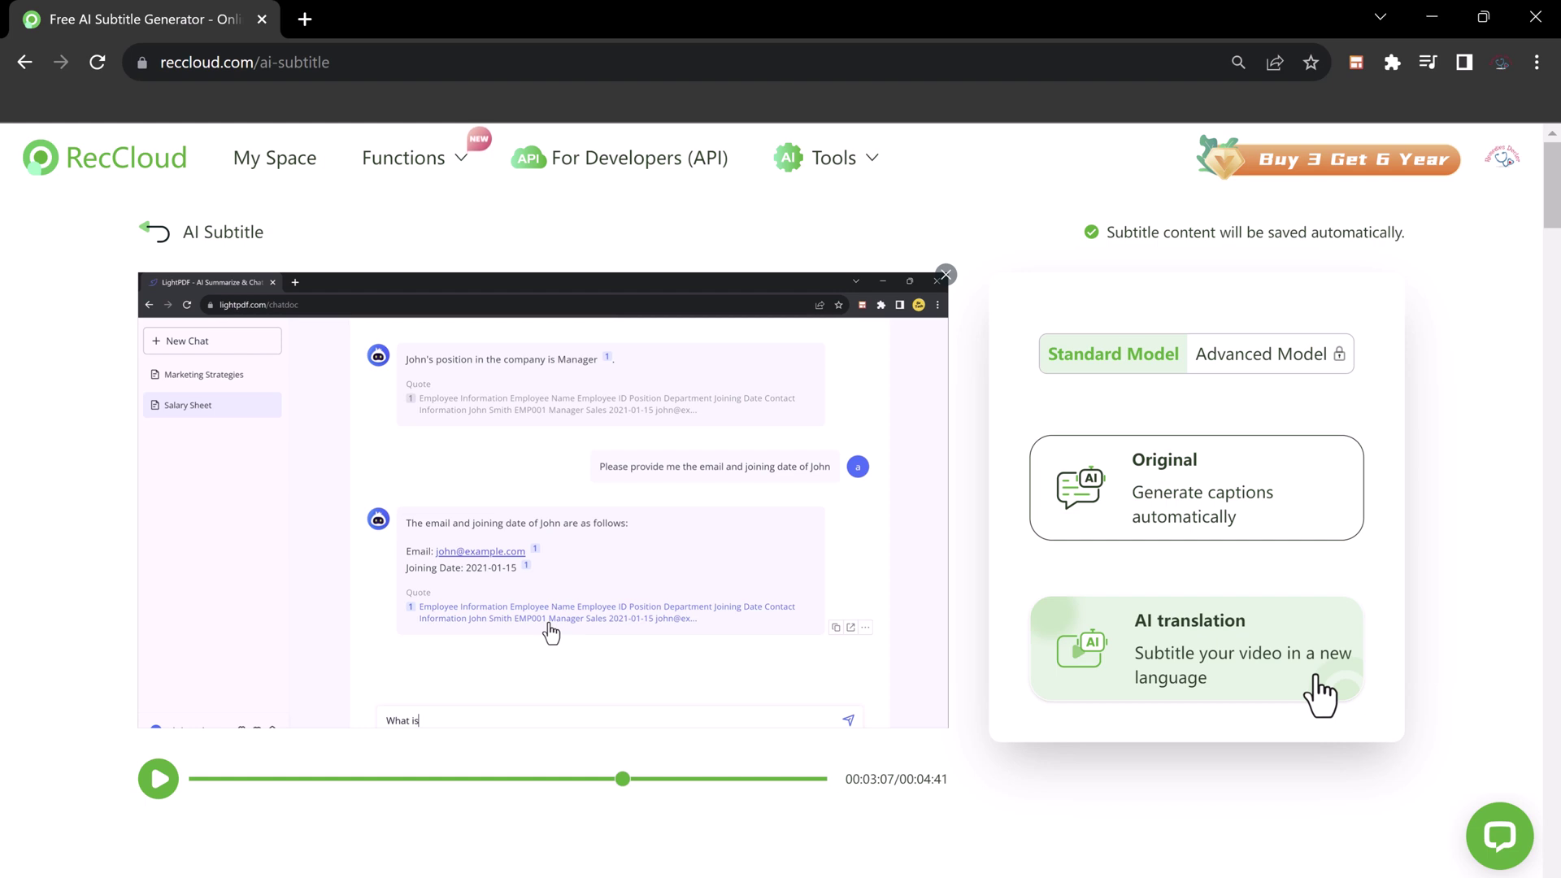
Generate Original-language captions and review the timed subtitle list starting with 'Hello everyone'
click(1284, 488)
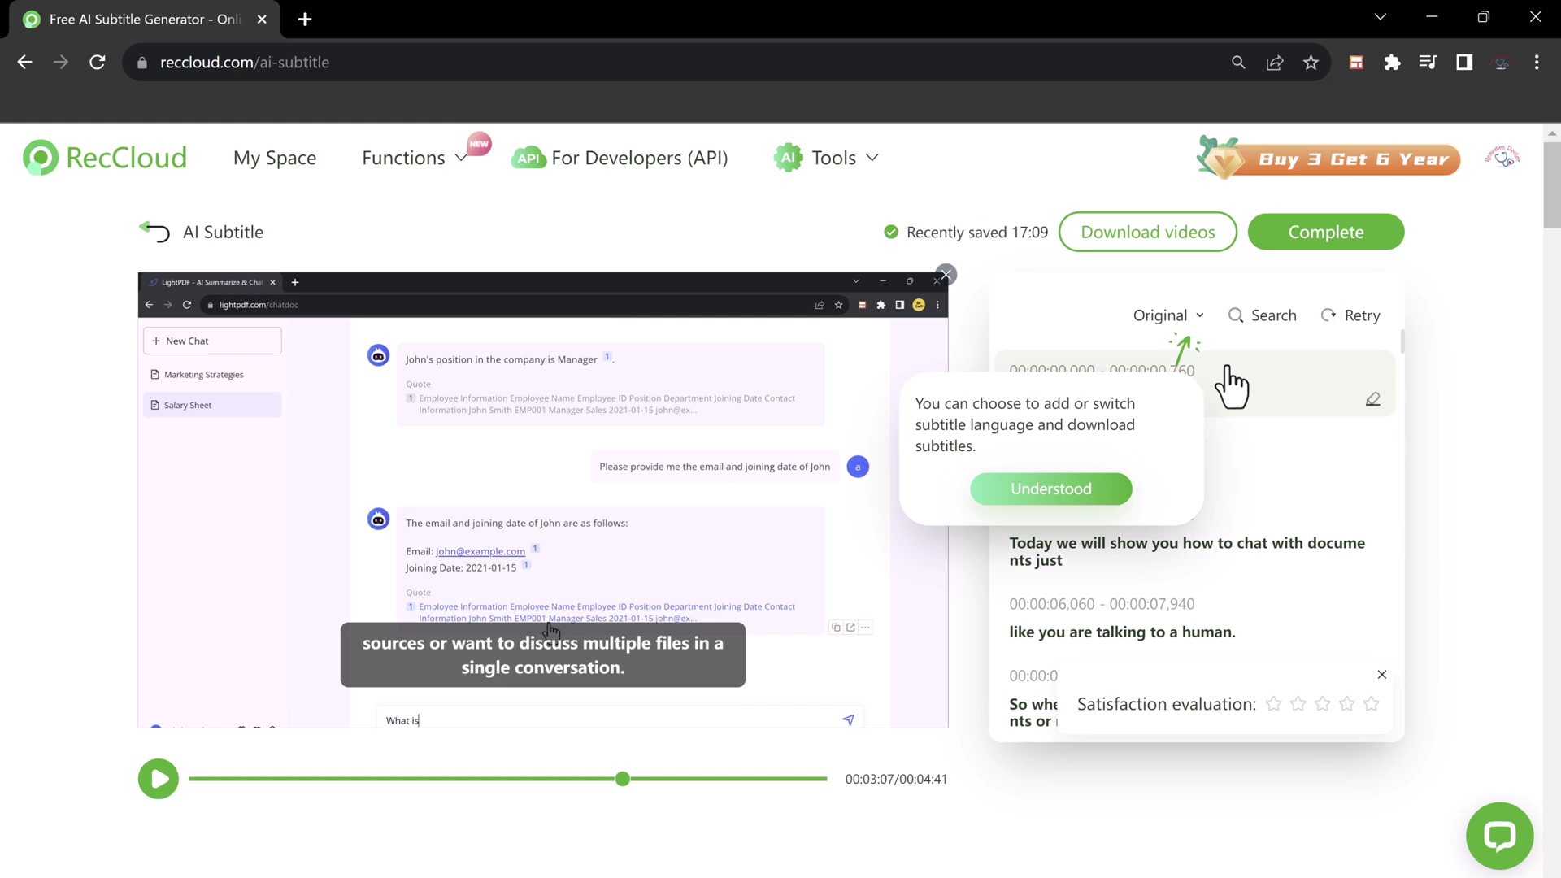
click(1080, 511)
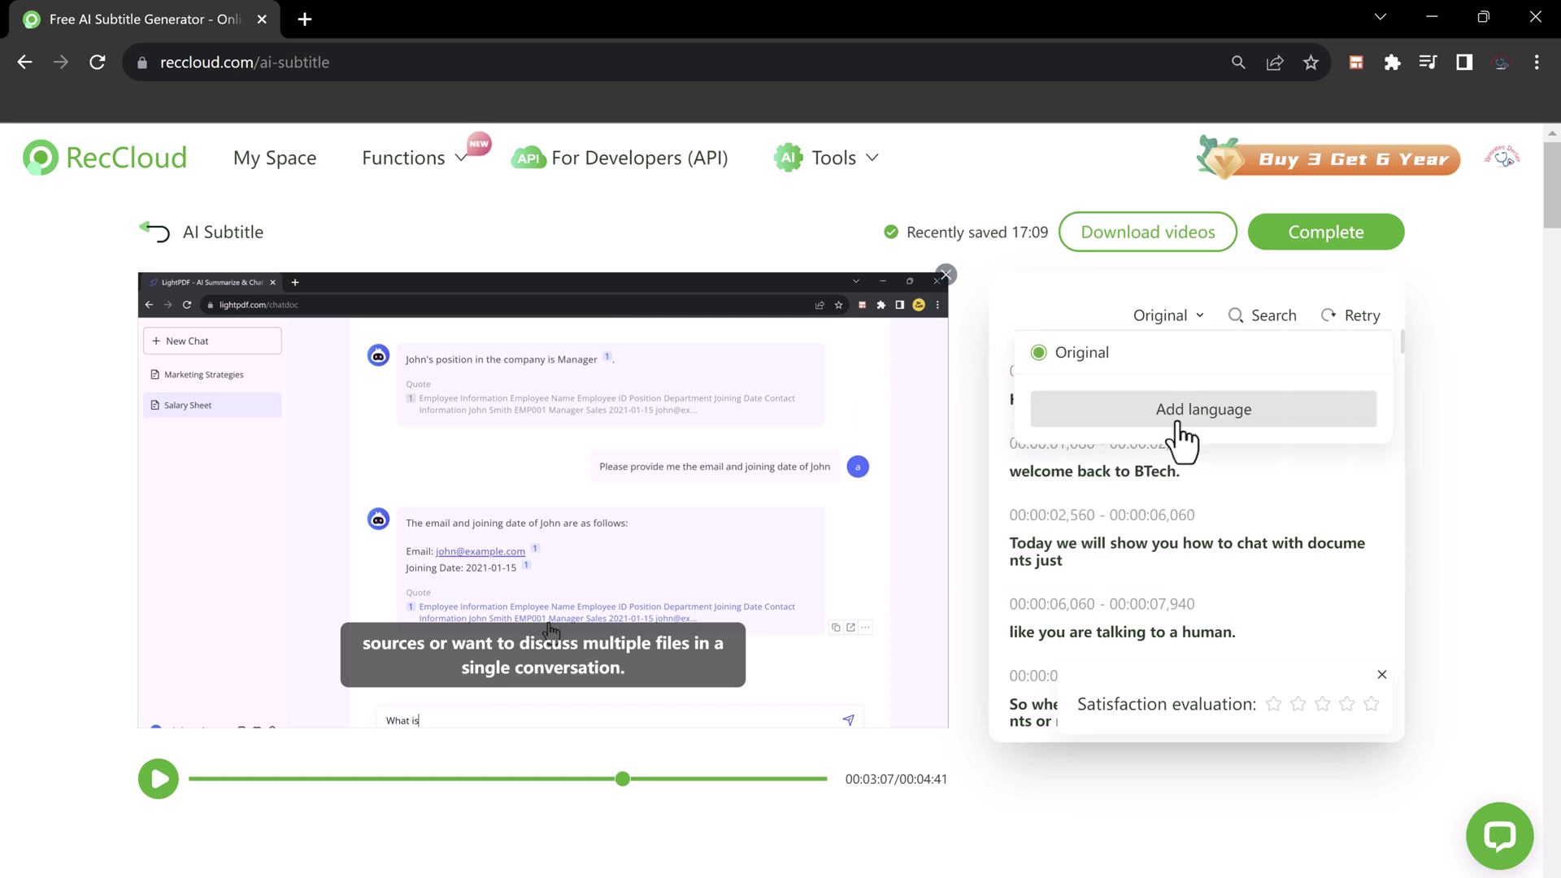
click(1468, 400)
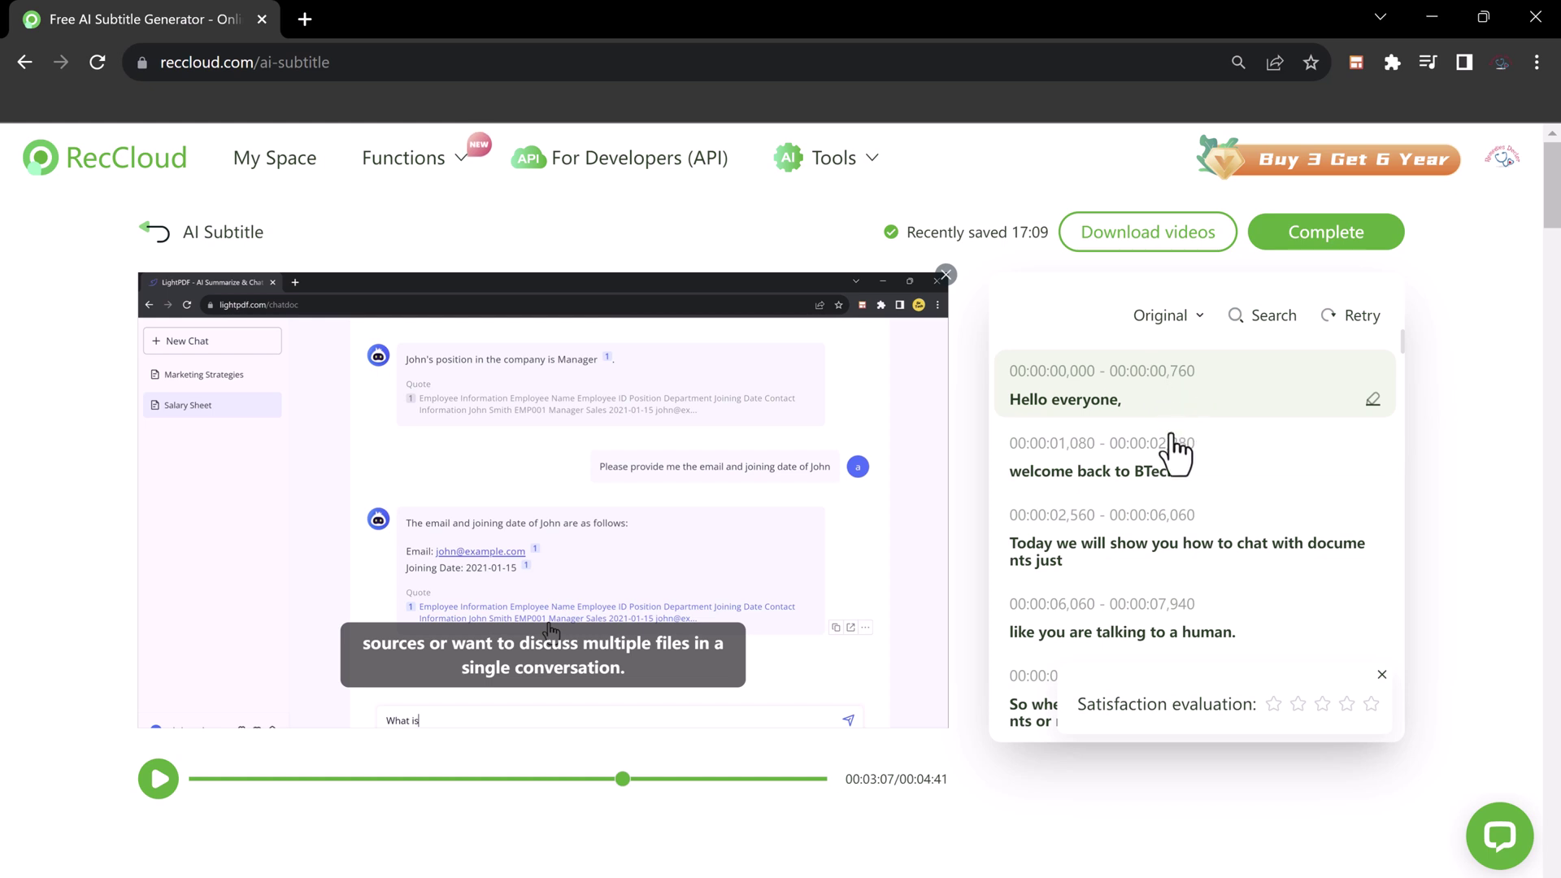
scroll(1199, 540, down, 9)
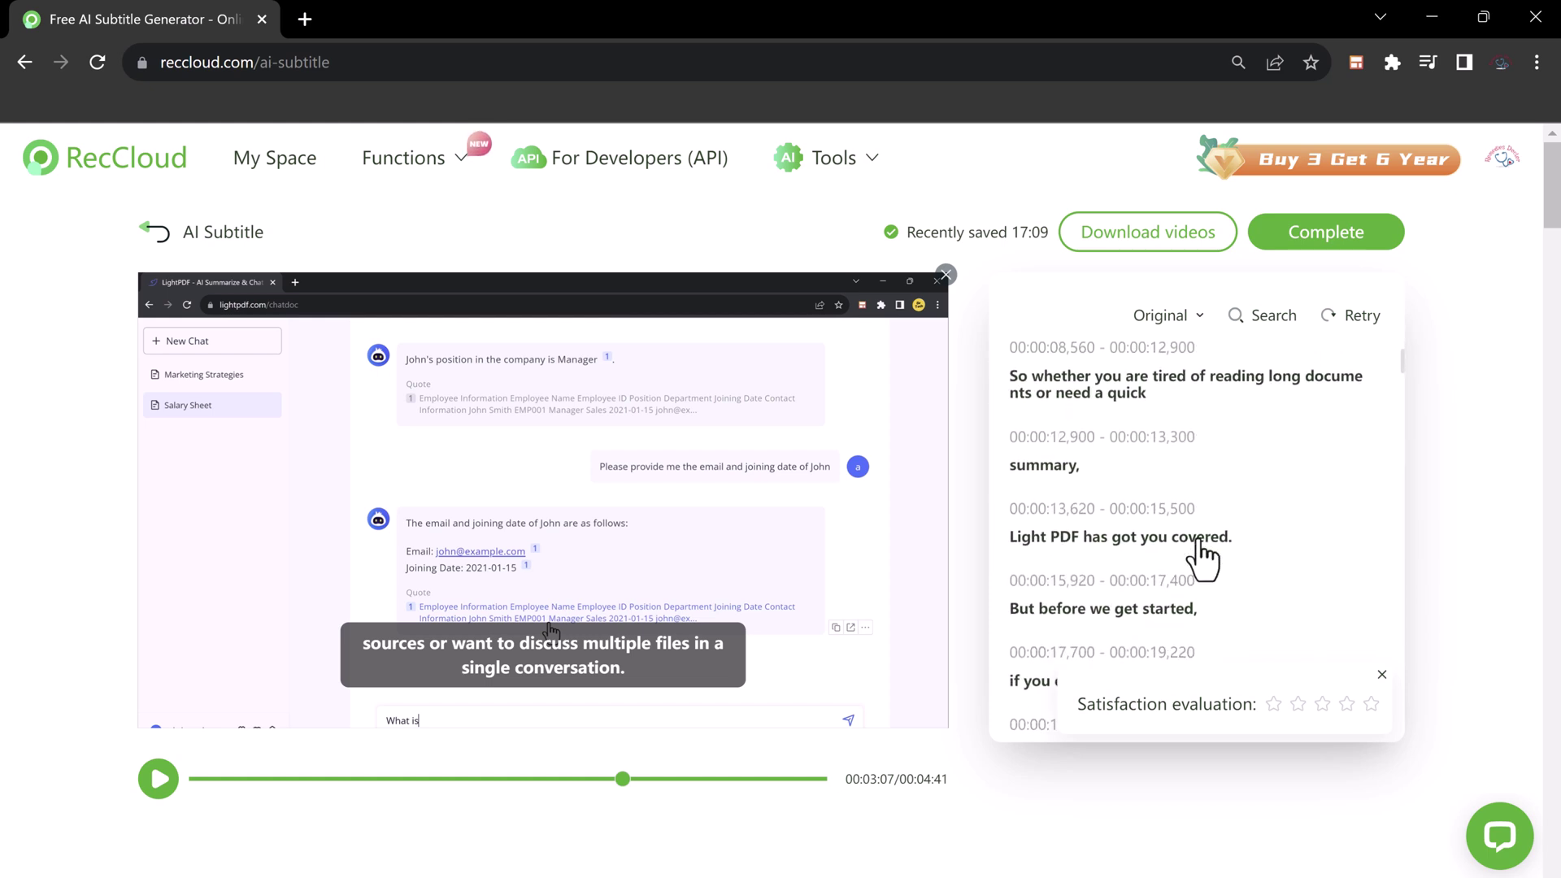
scroll(1197, 540, down, 12)
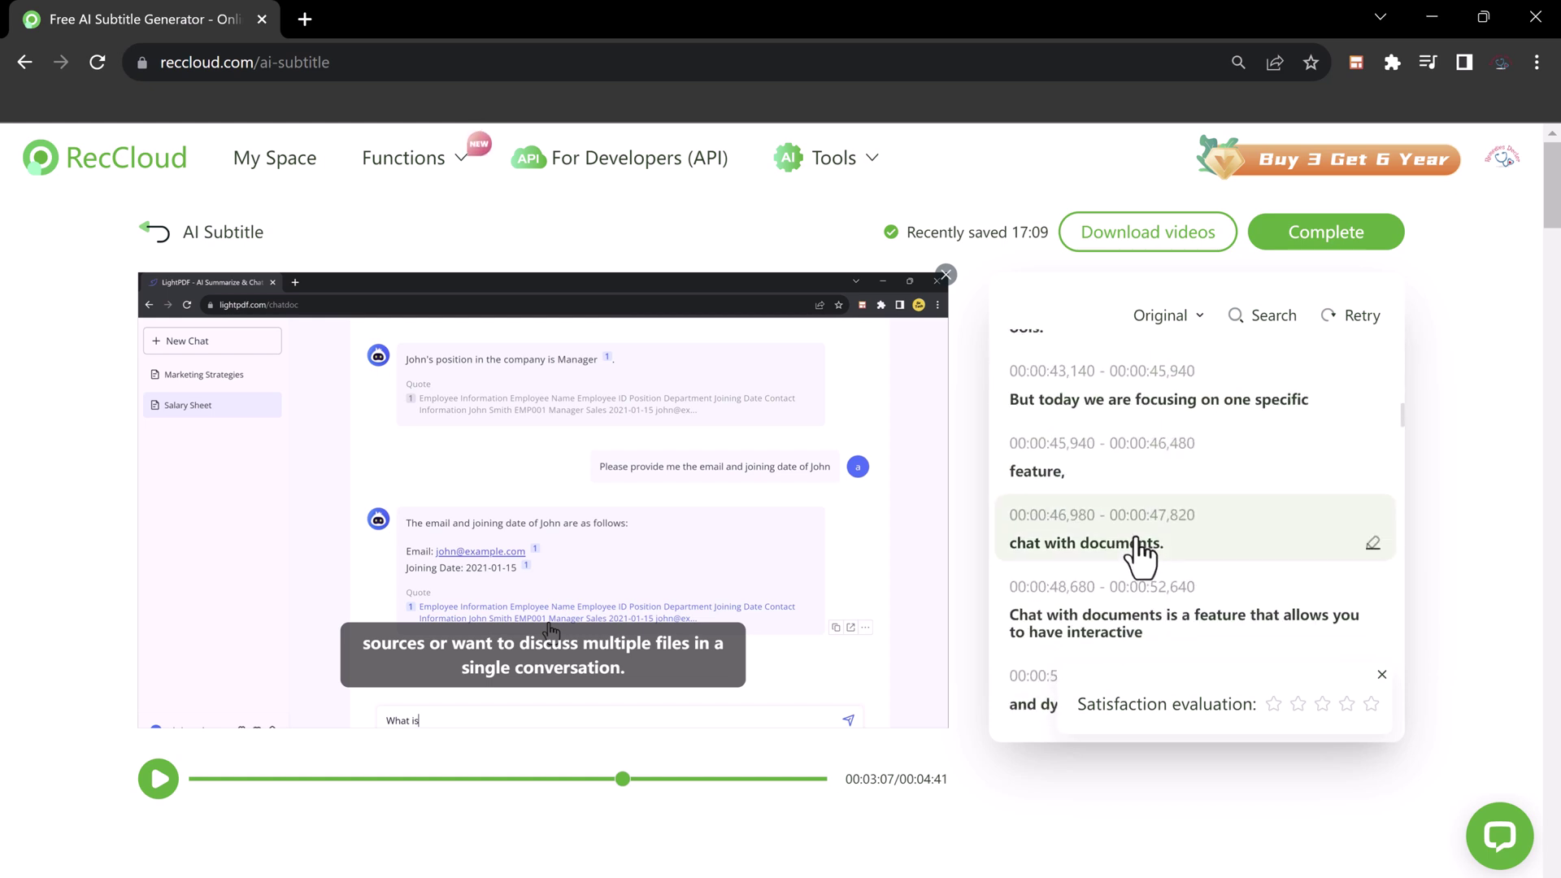
scroll(1173, 606, up, 12)
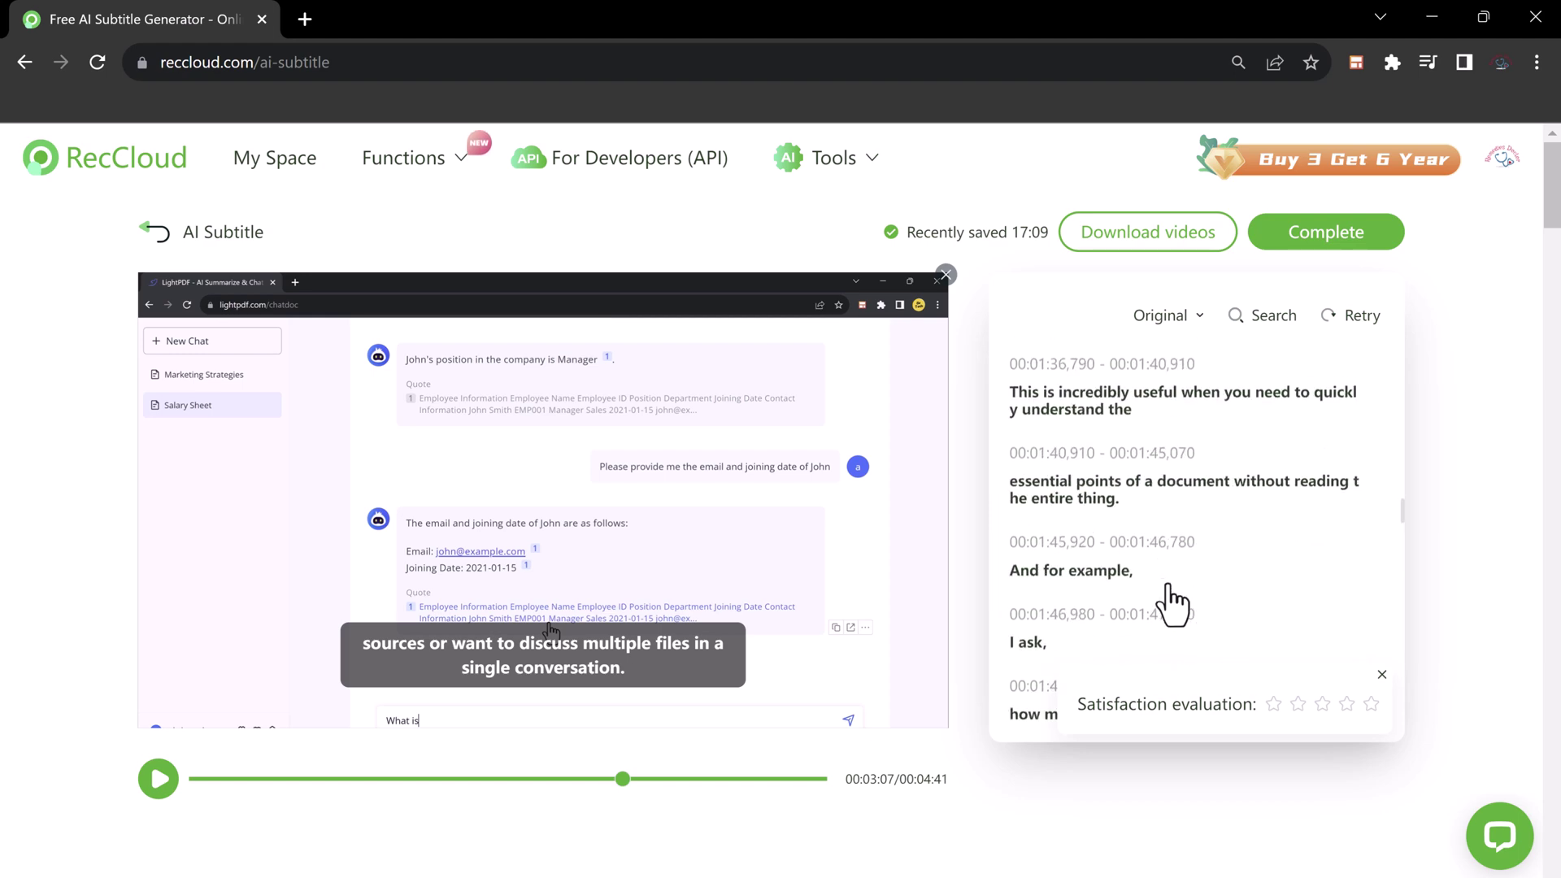
scroll(1172, 606, up, 5)
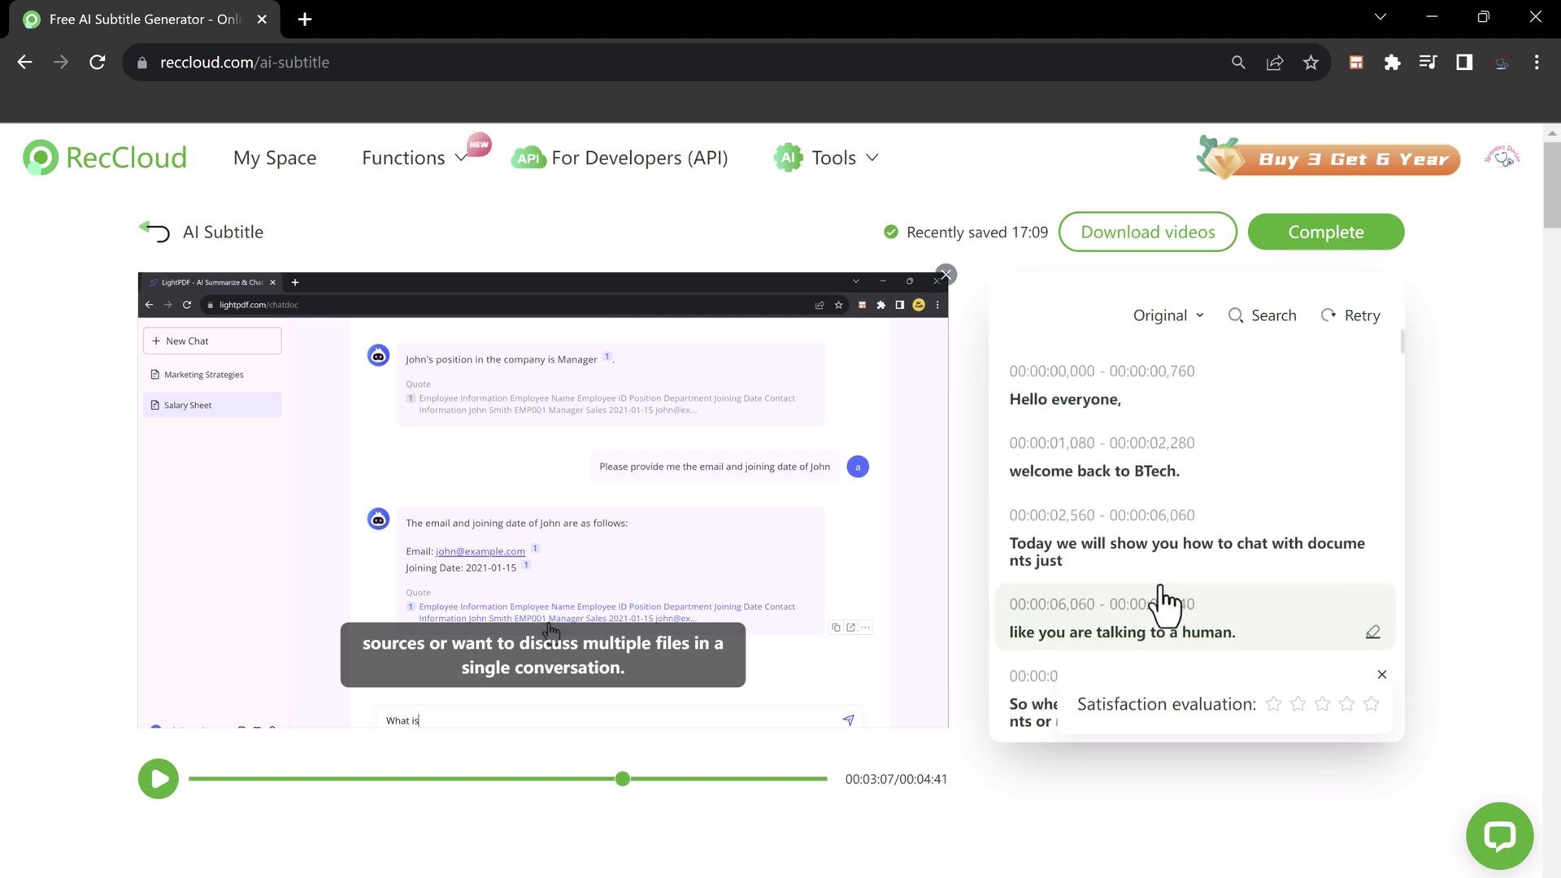
Add French as a translated subtitle language, then click Complete to finish editing
click(1197, 326)
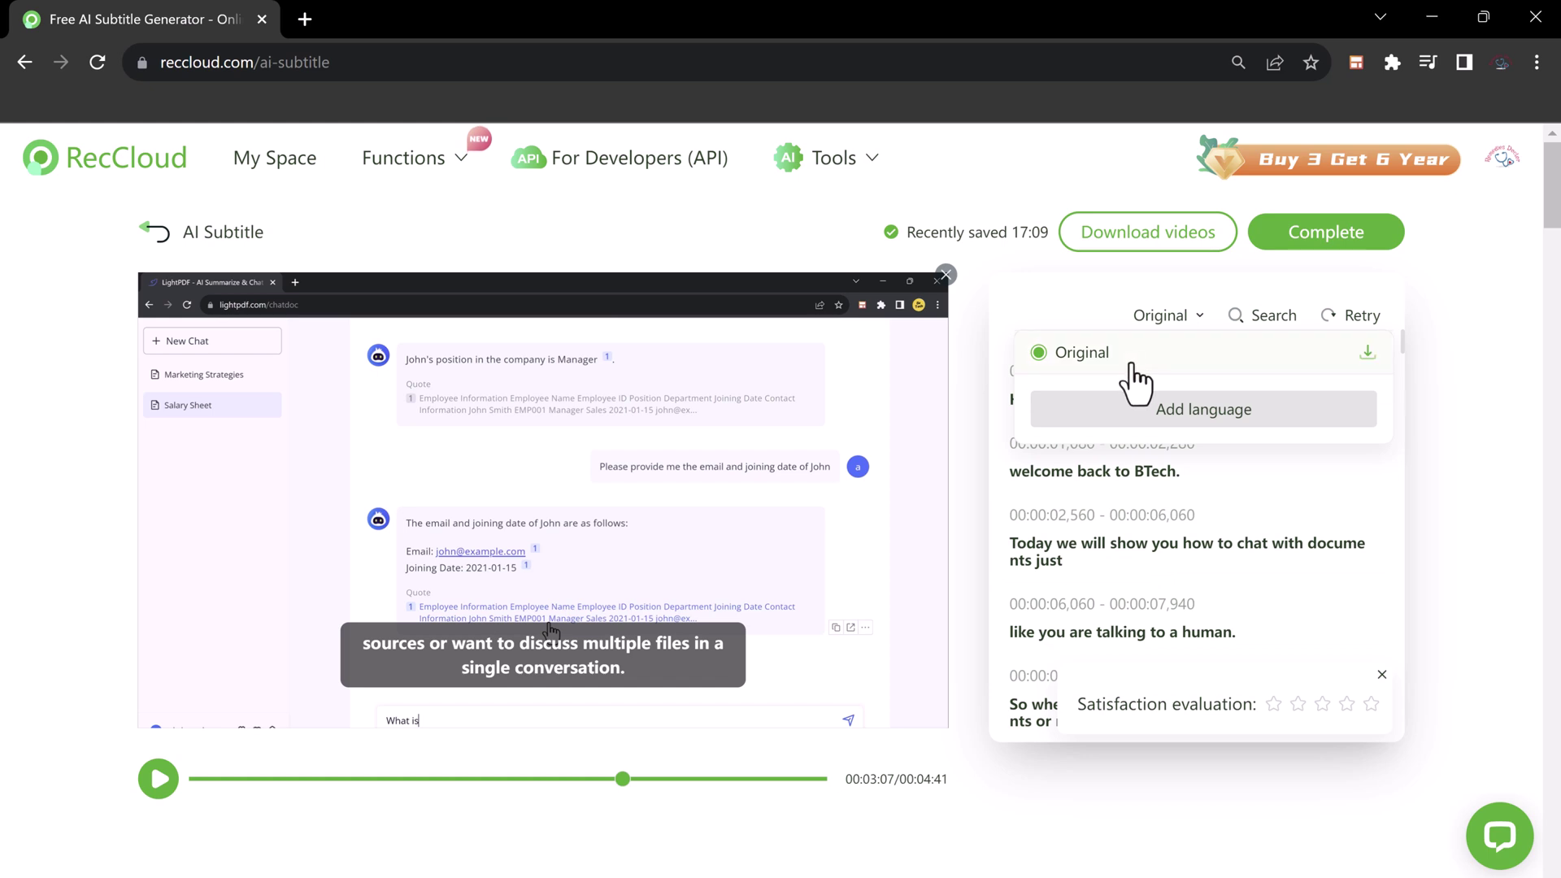
click(1190, 419)
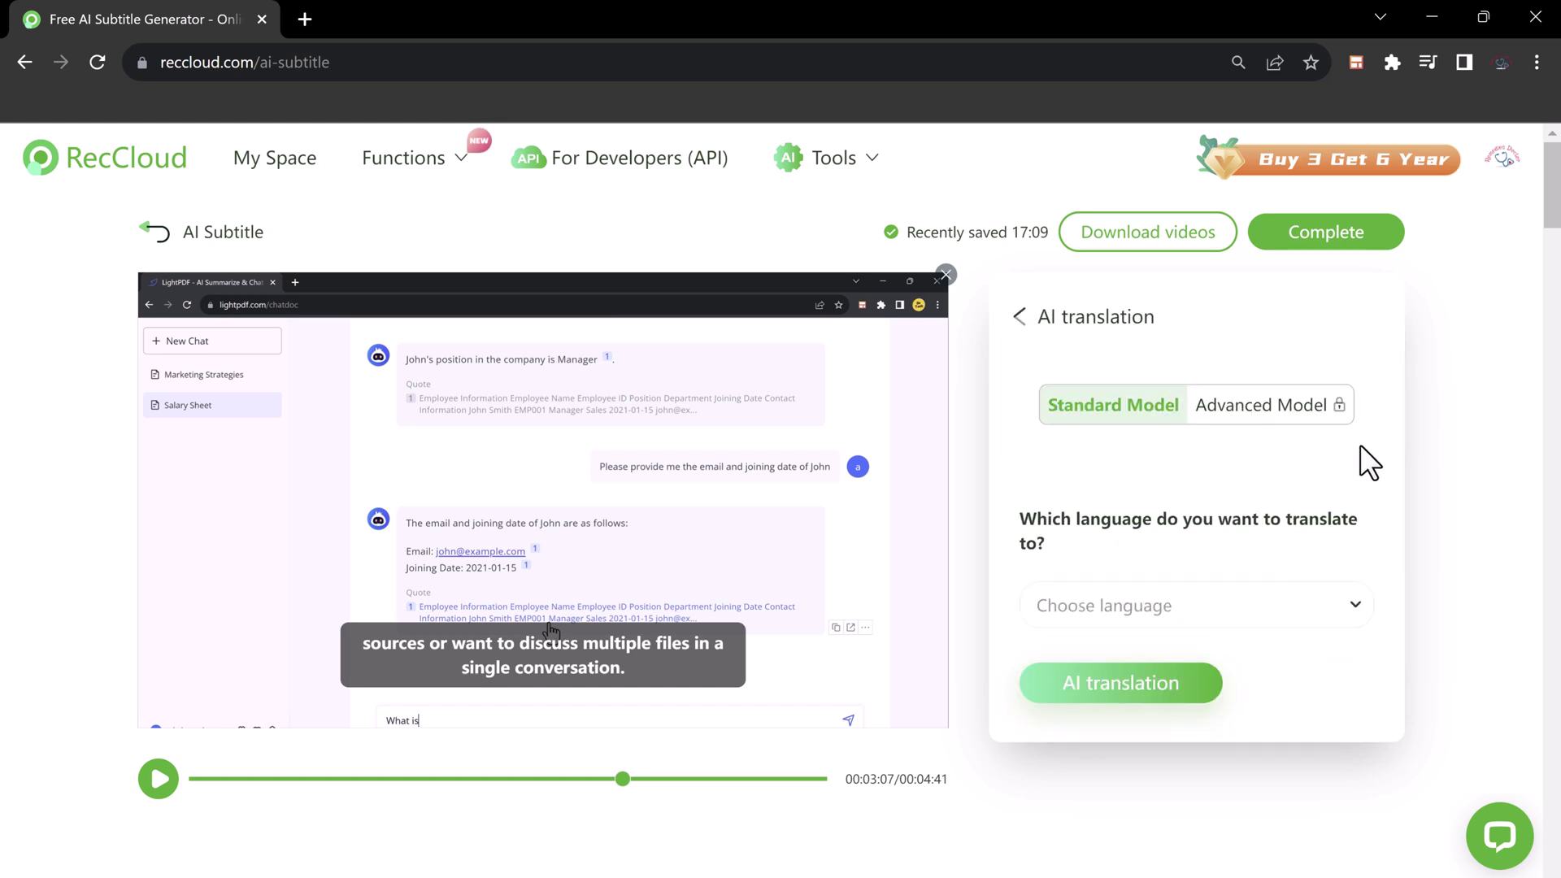
click(1345, 610)
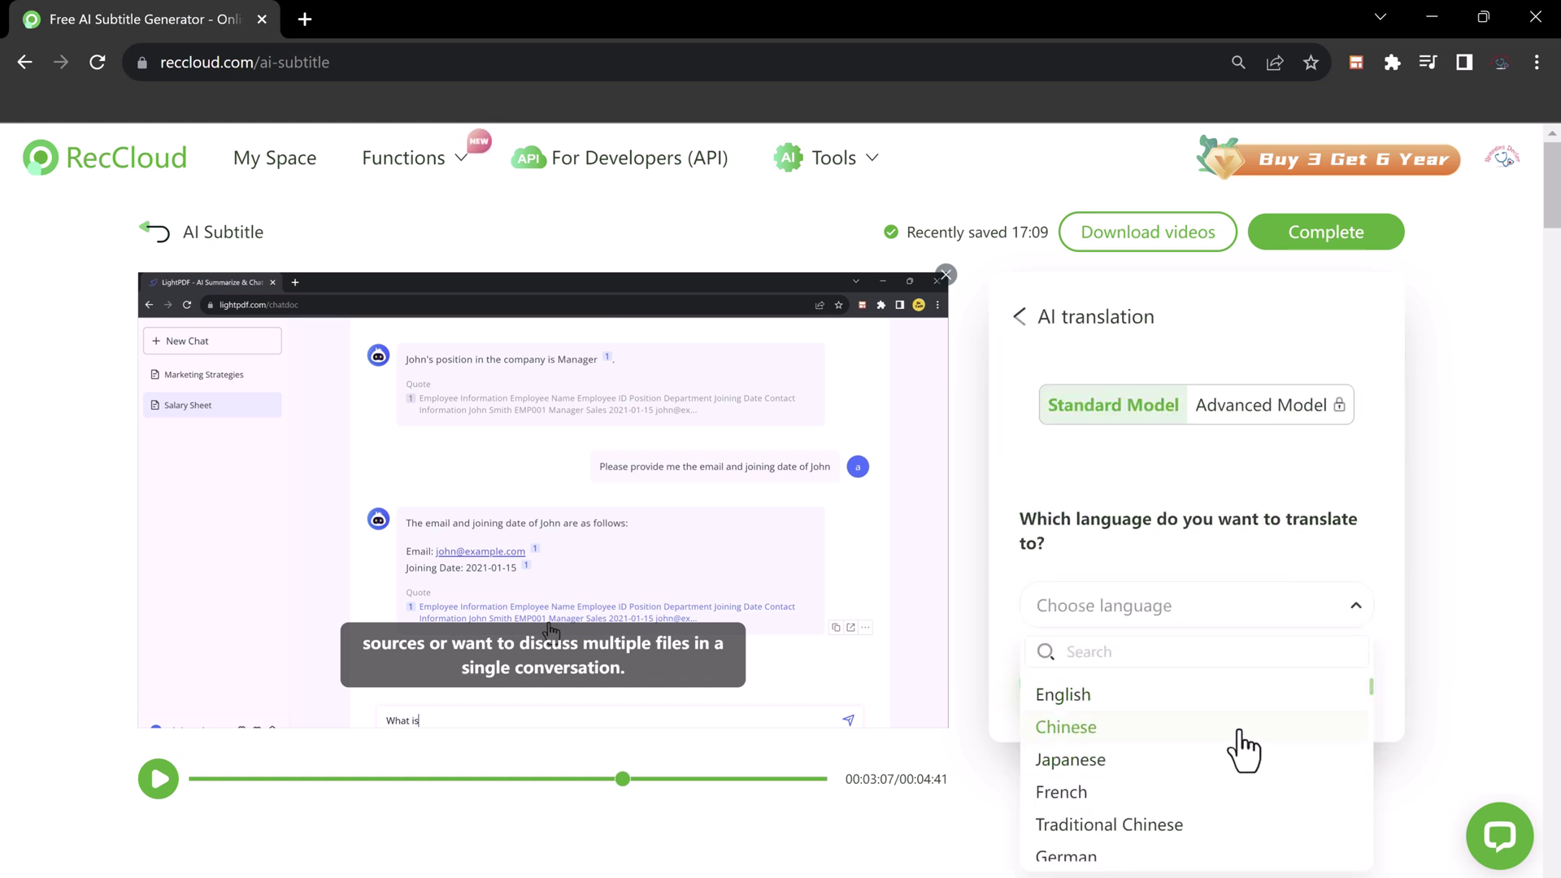
scroll(1241, 746, down, 2)
scroll(1222, 729, down, 4)
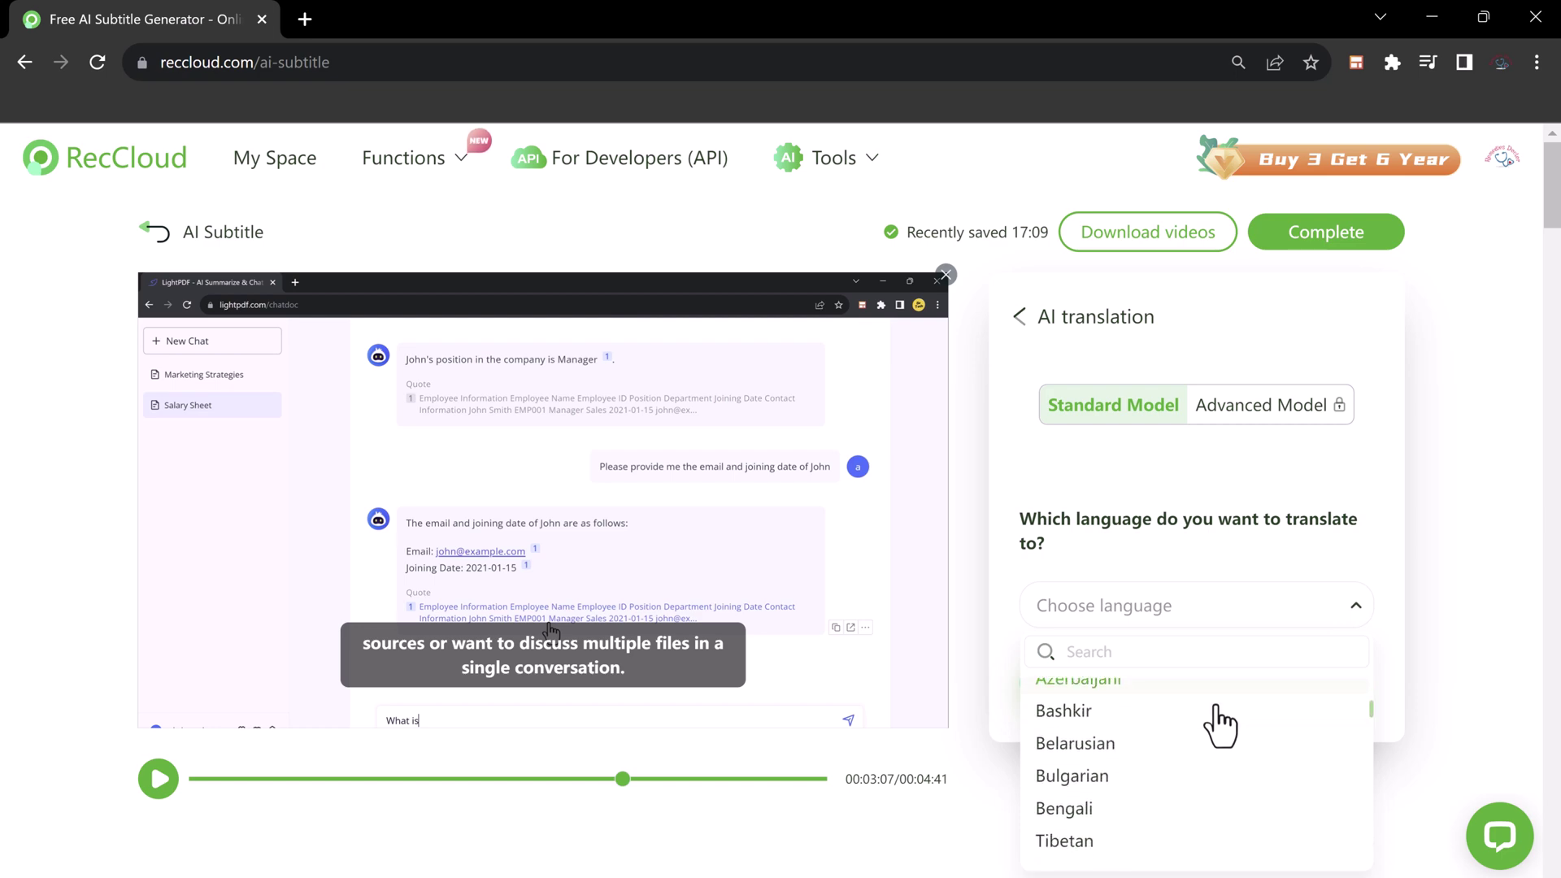
scroll(1220, 724, down, 10)
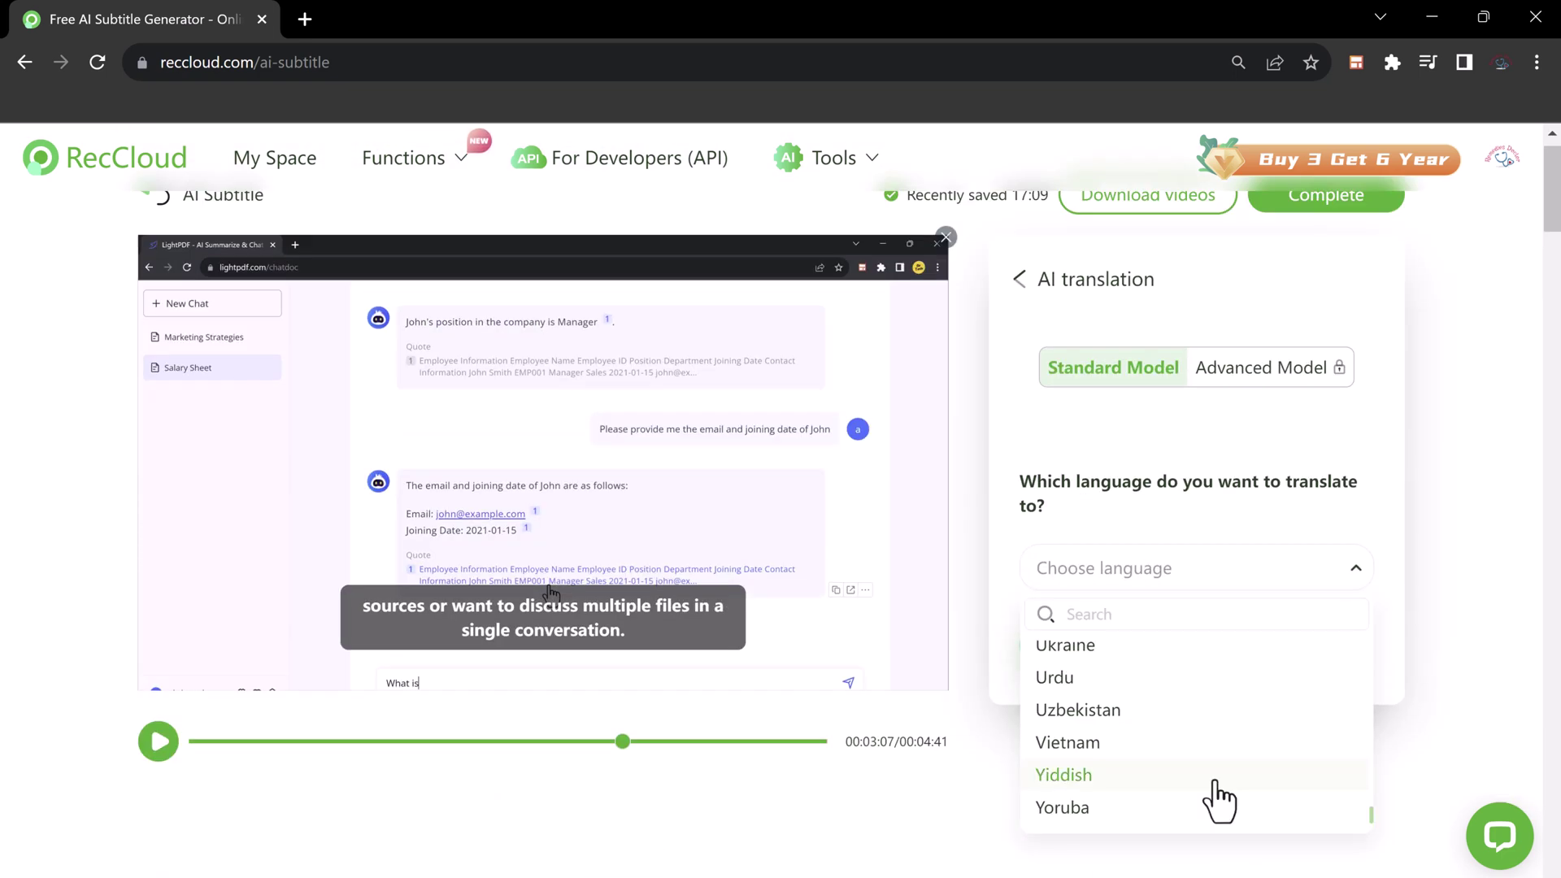
scroll(1231, 750, up, 3)
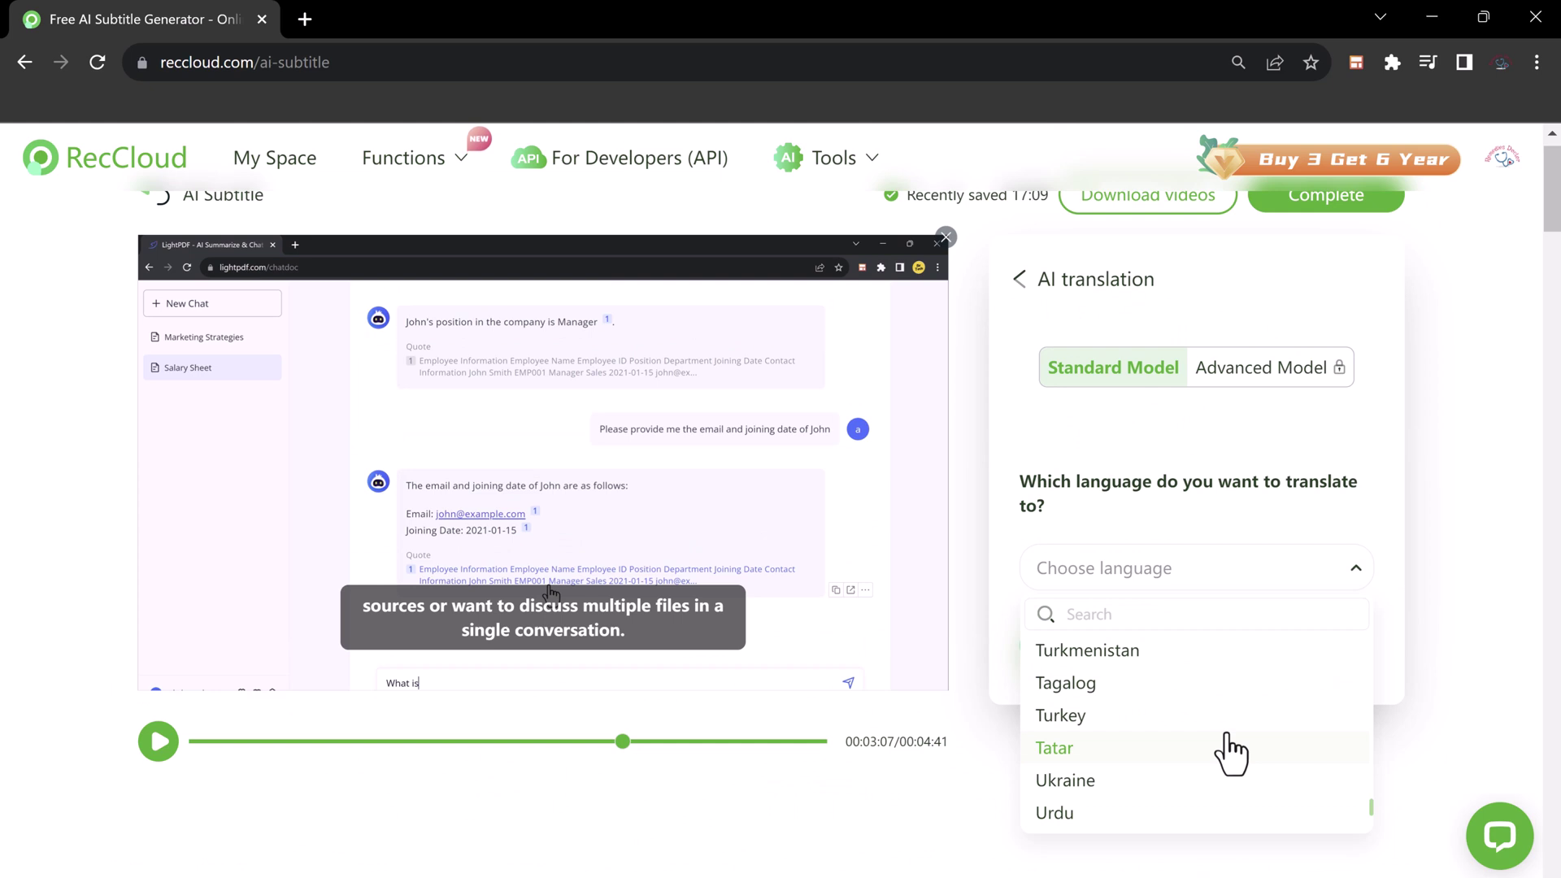
scroll(1179, 725, up, 10)
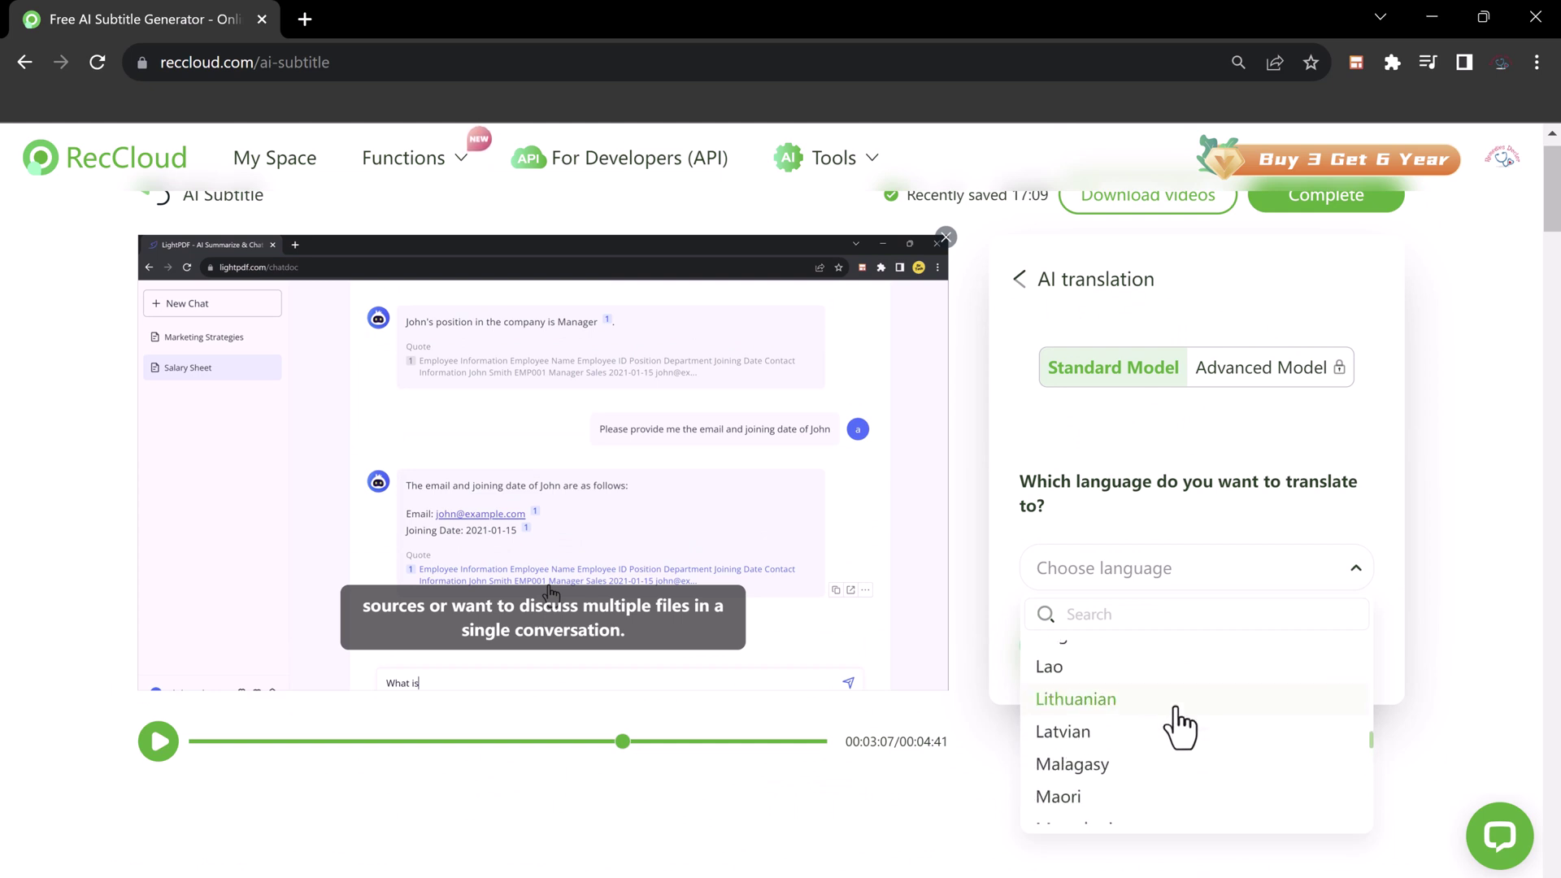
scroll(1179, 726, up, 5)
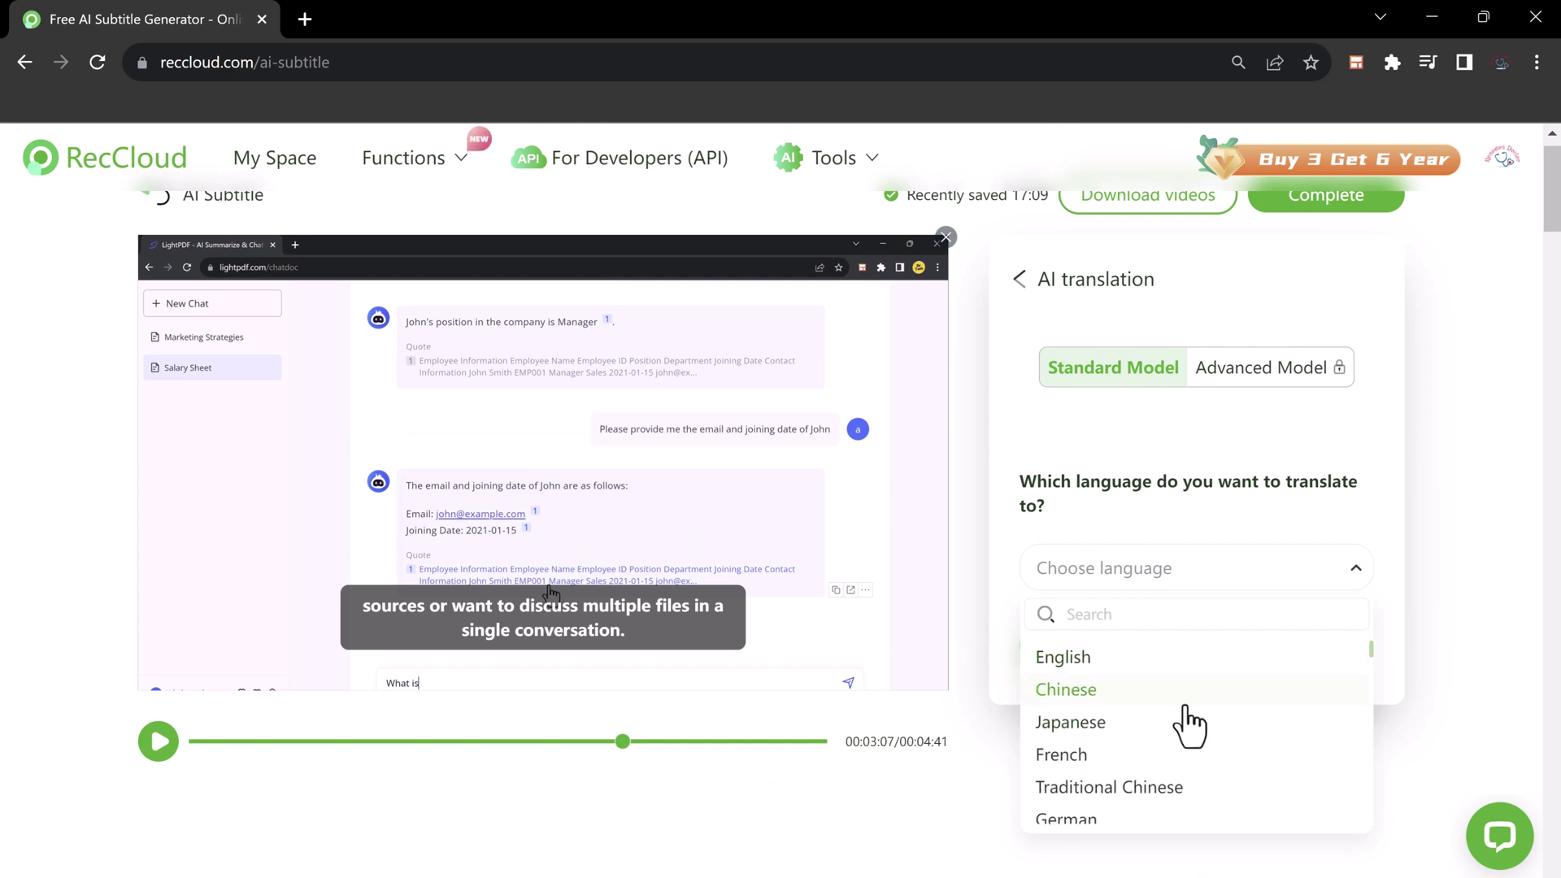
click(1195, 754)
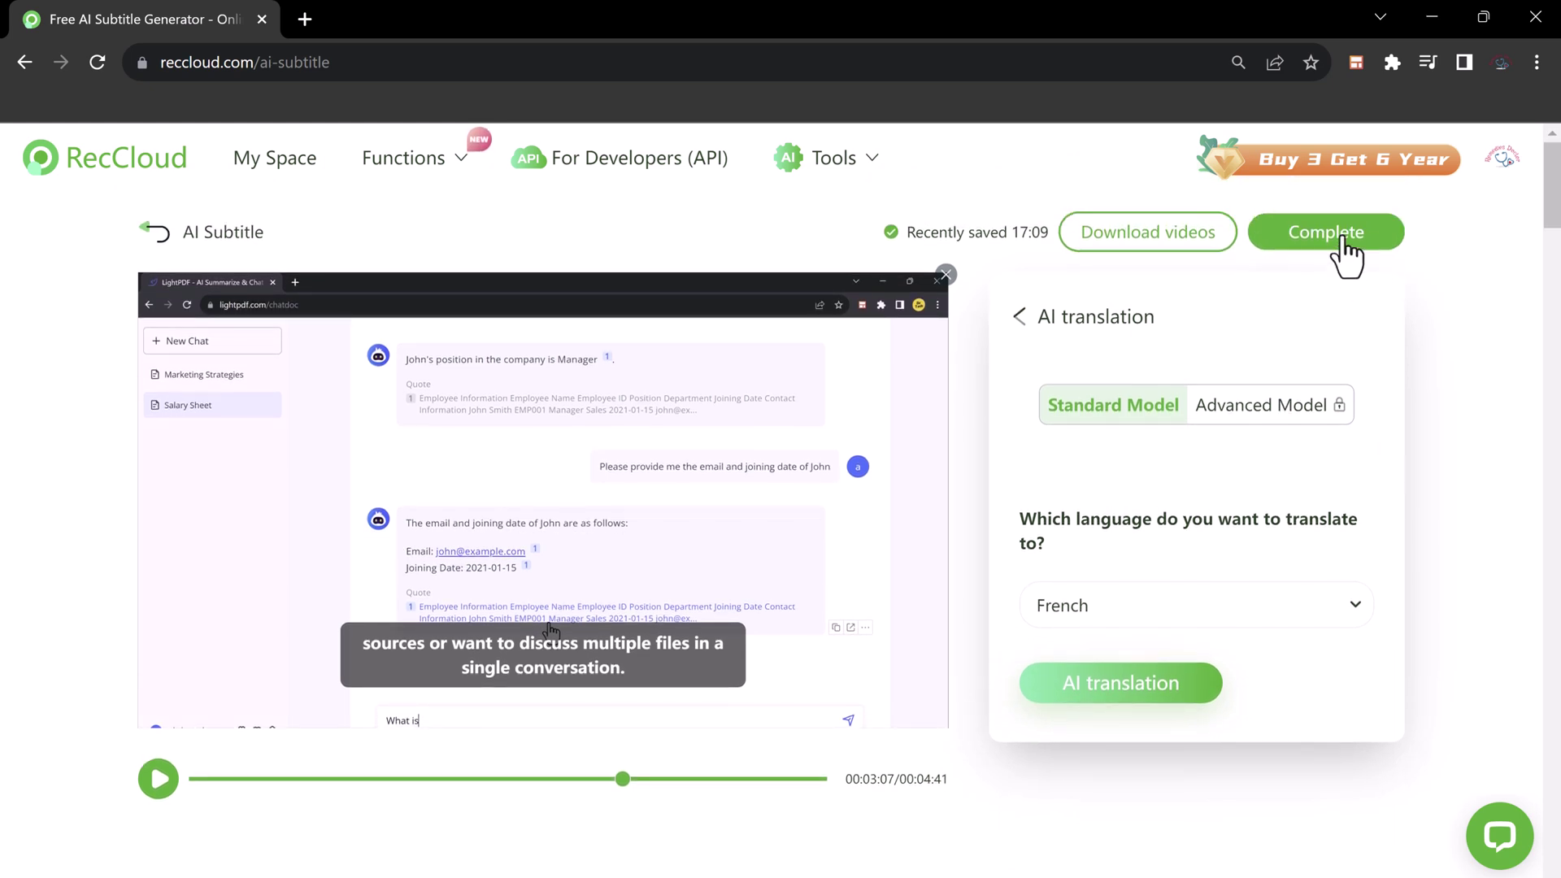
click(1342, 234)
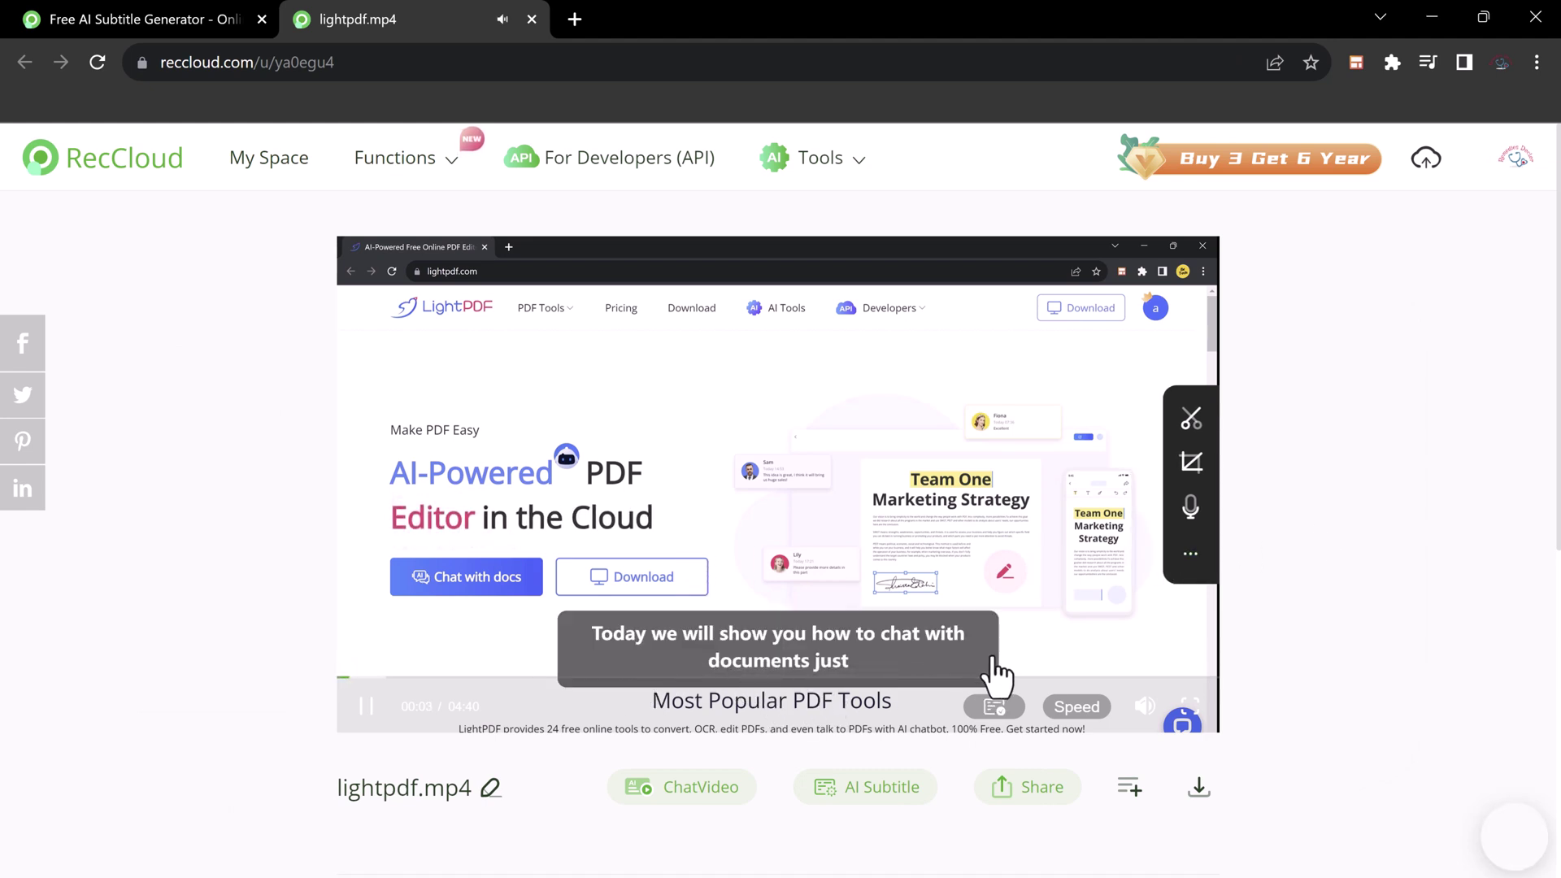
Pause the lightpdf.mp4 player and reveal the Original video / Video with subtitles download menu
click(366, 714)
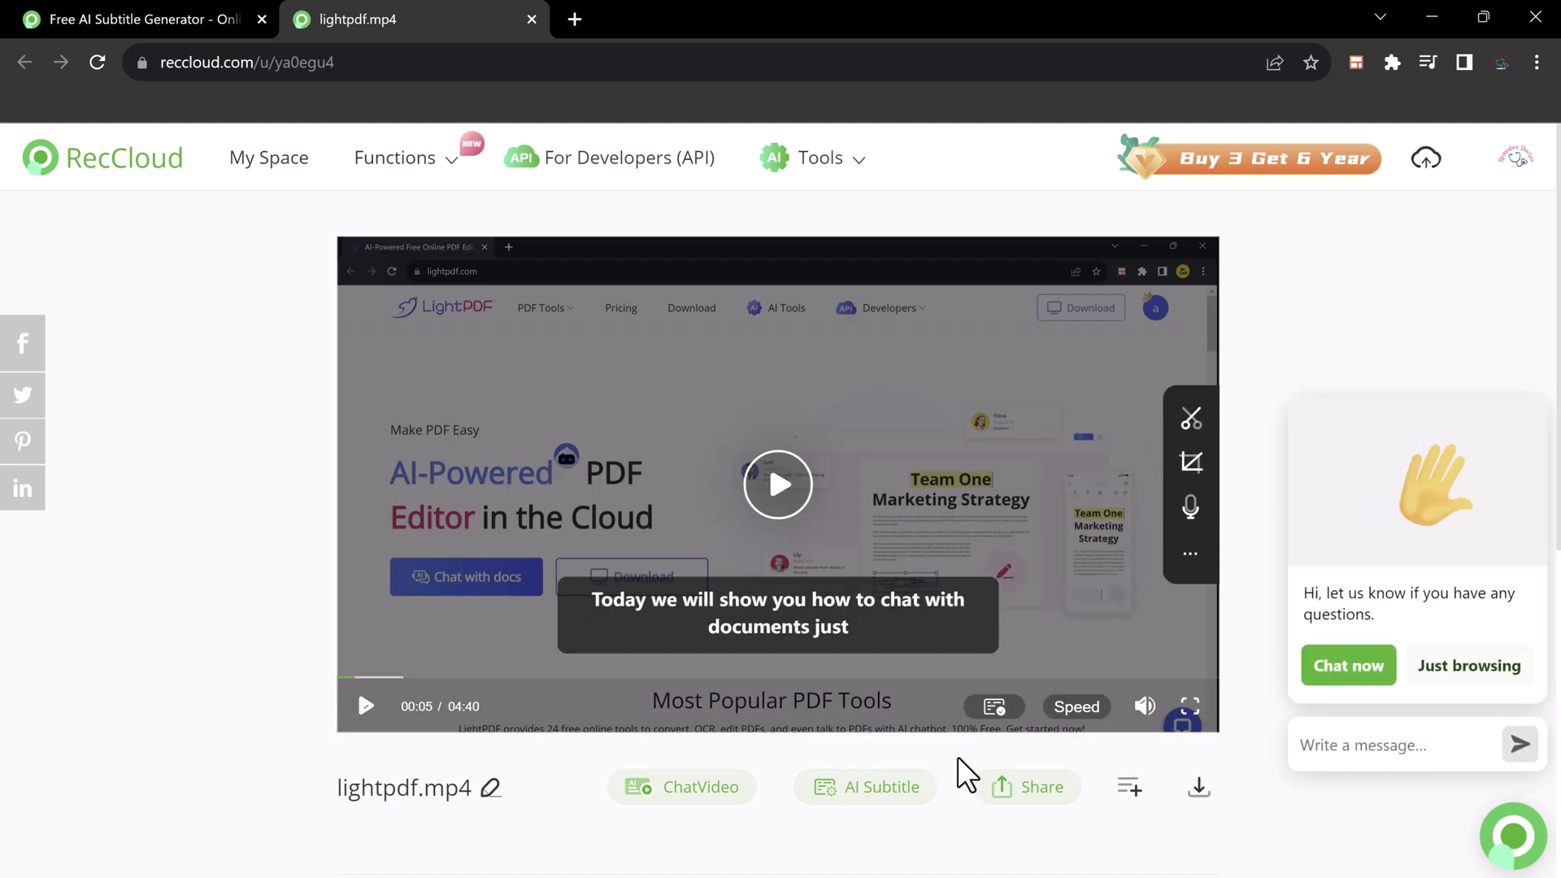
scroll(606, 757, down, 2)
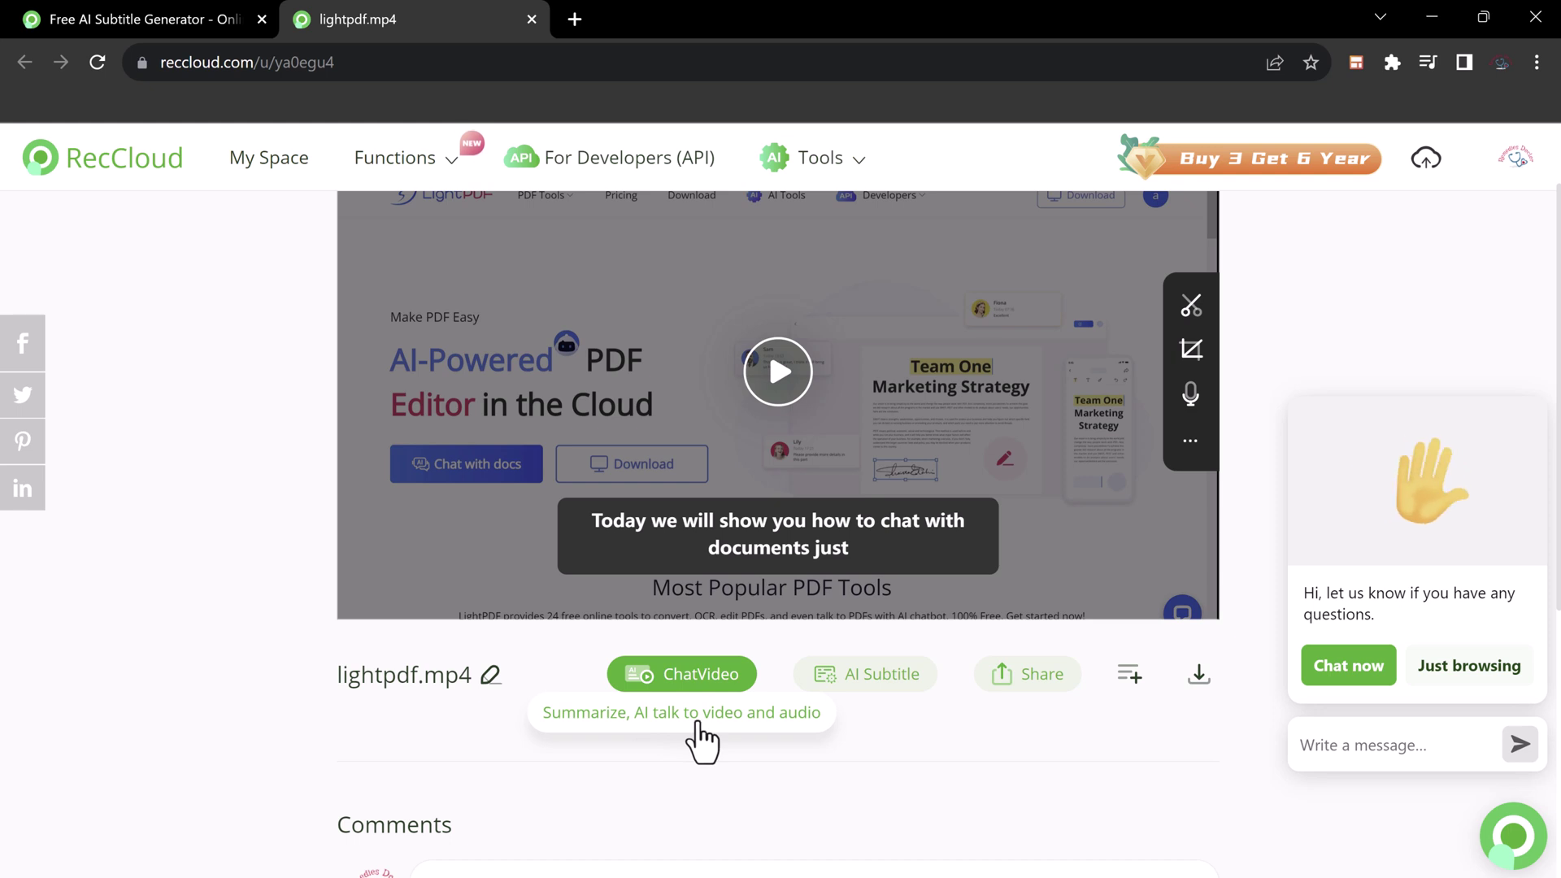
mouse_move(1202, 687)
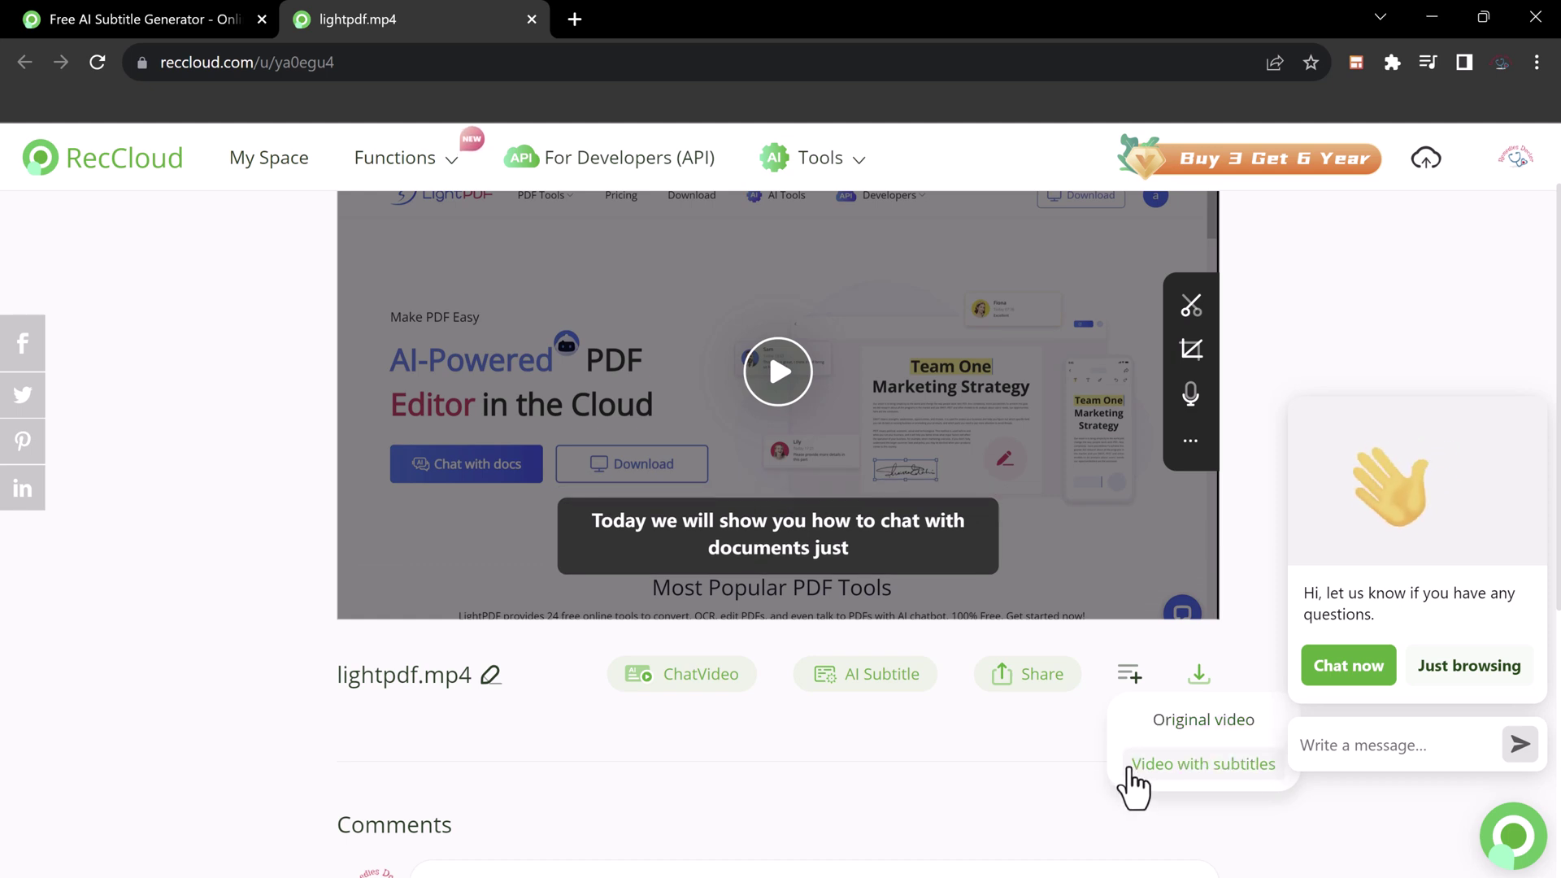
Download lightpdf.mp4 as Video with subtitles using Original subtitles, then pause its Media Player preview
click(1131, 768)
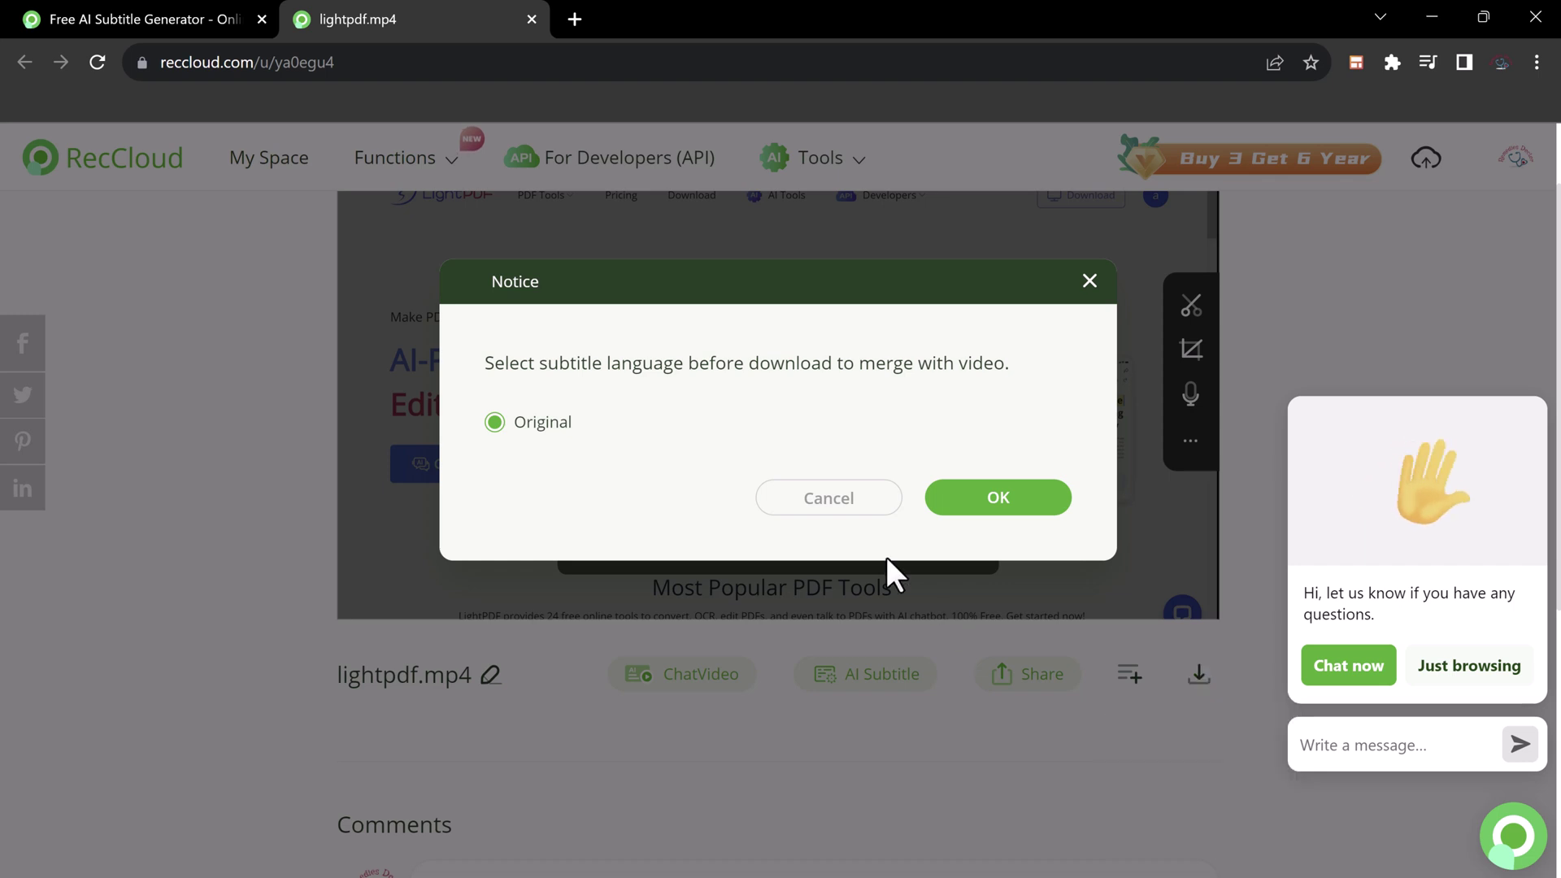
click(984, 497)
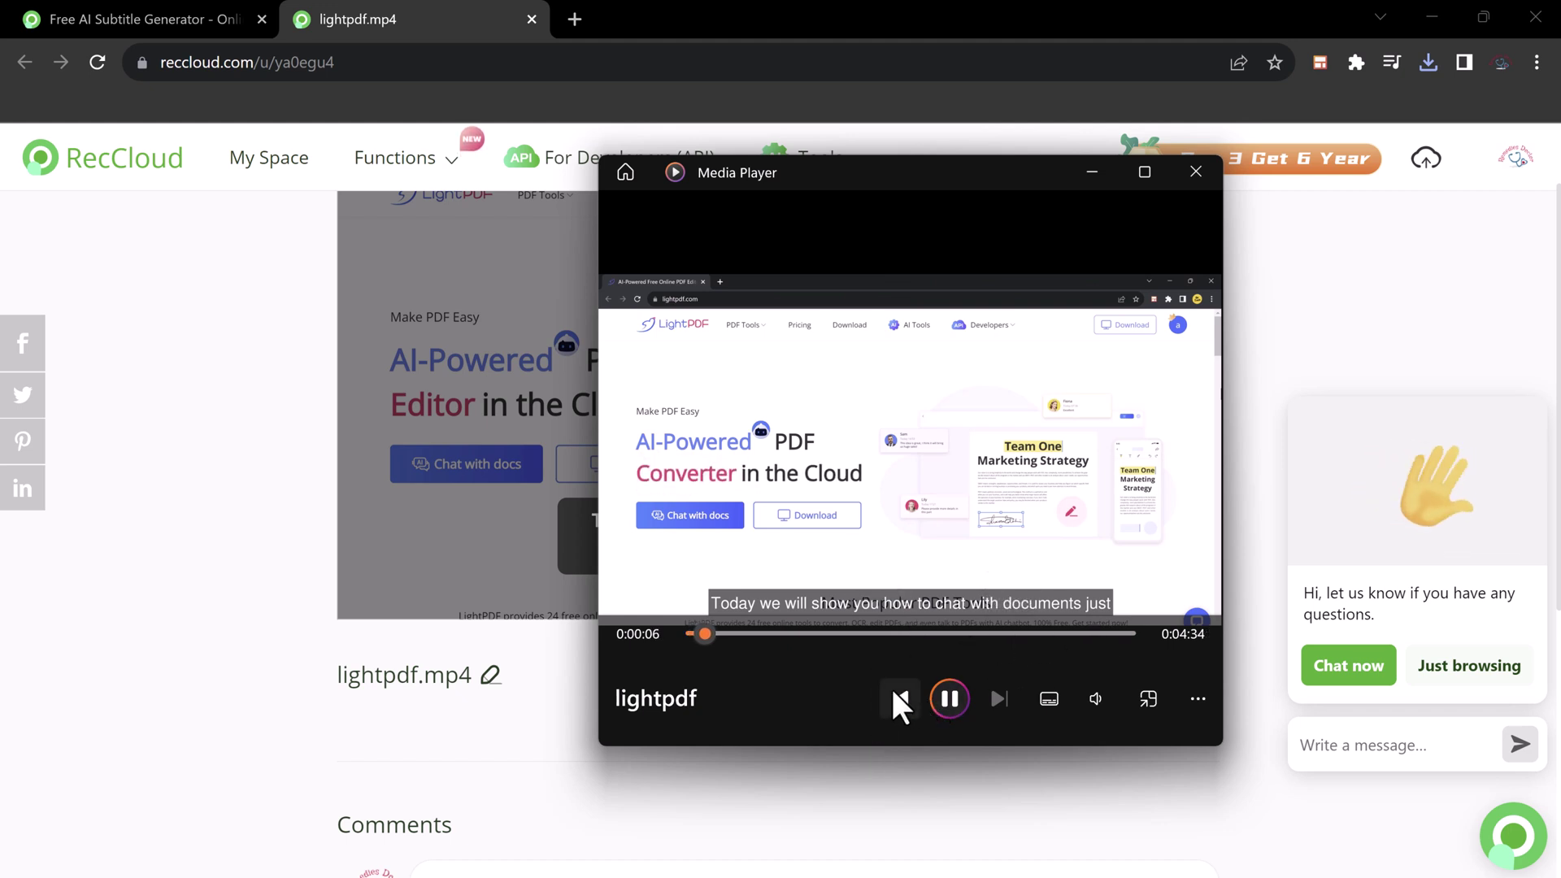
click(950, 699)
Close the Media Player preview and jump the video to 02:15
click(1195, 172)
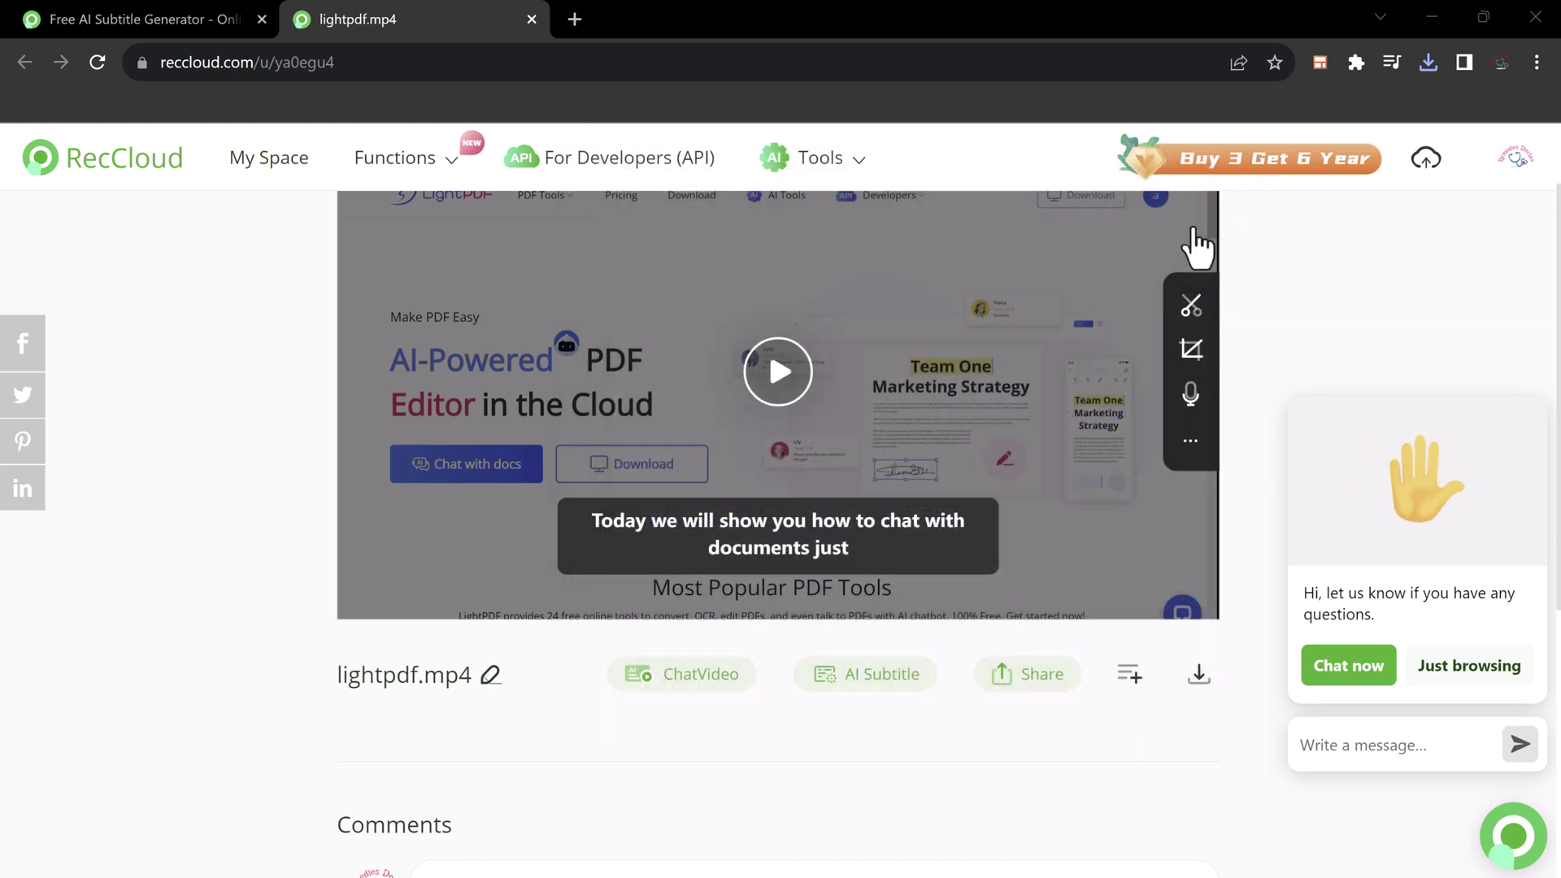
scroll(982, 559, up, 1)
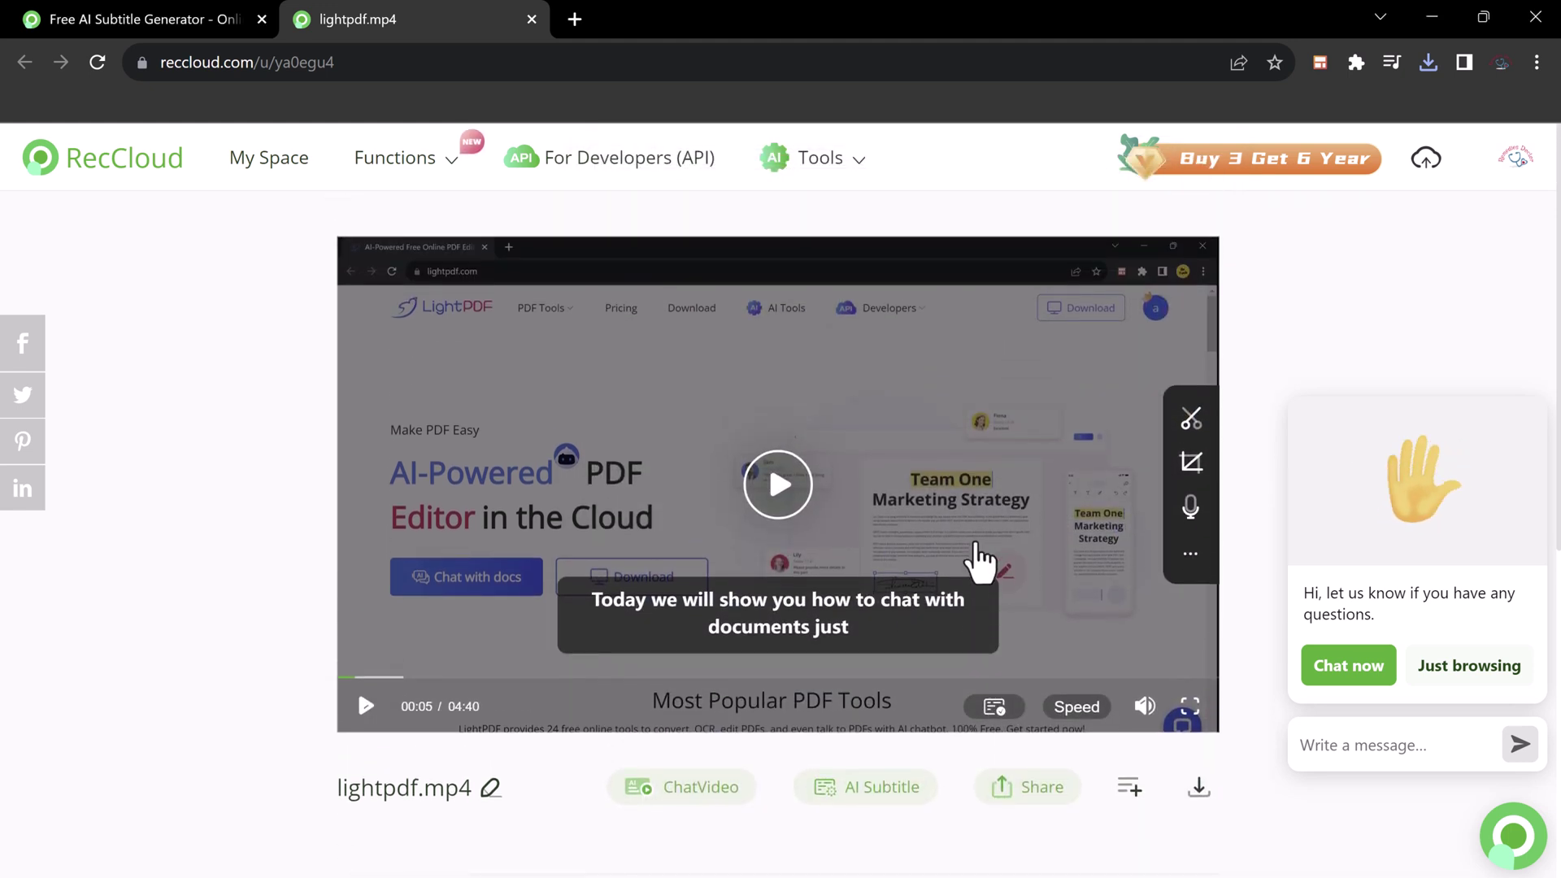
click(763, 677)
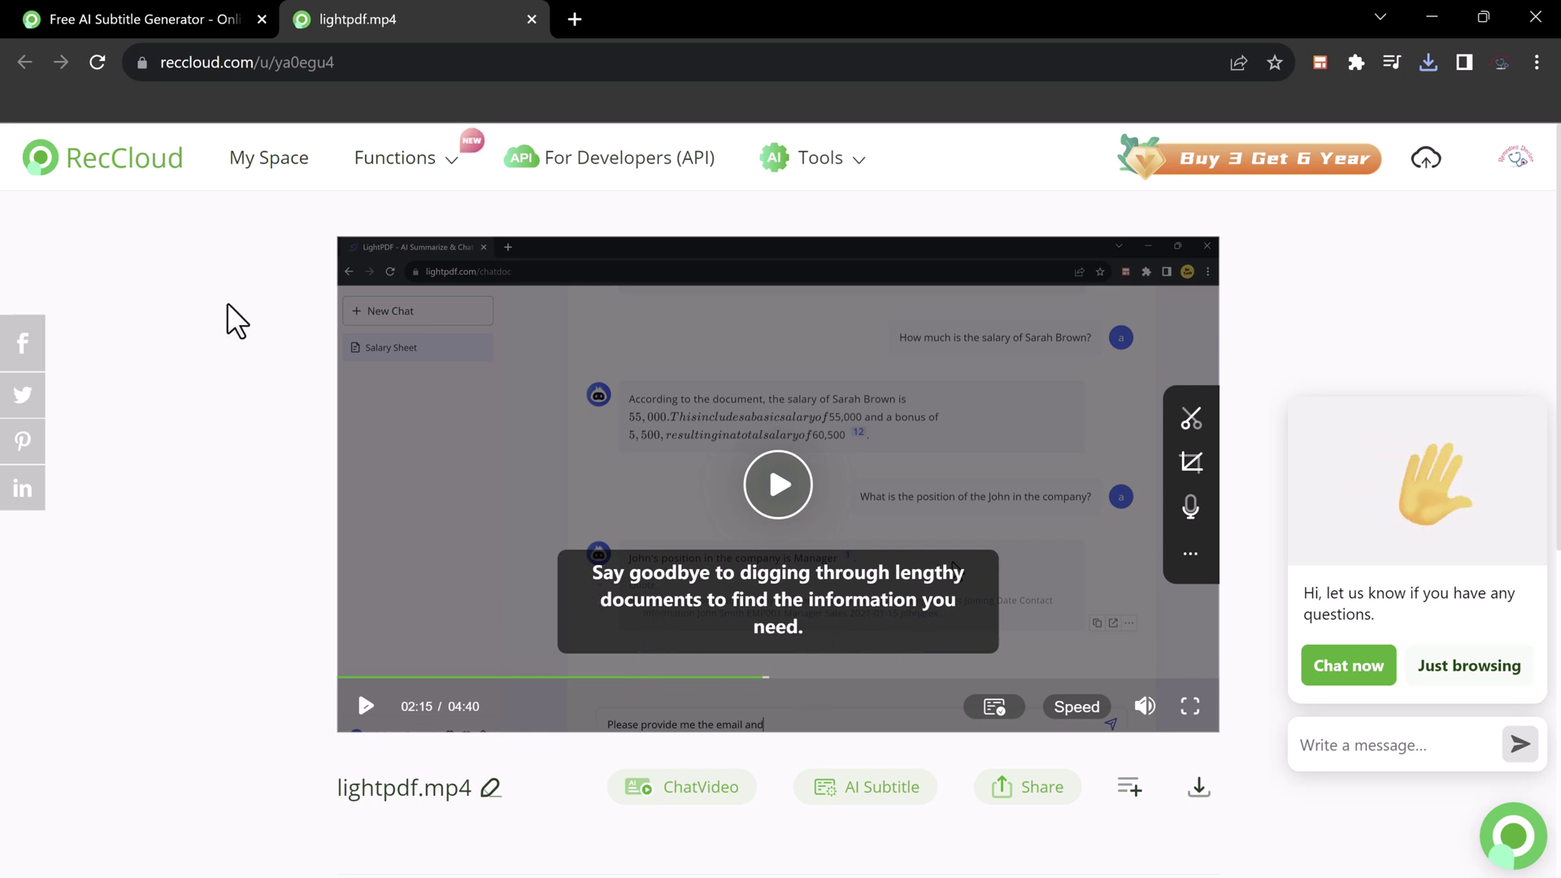
Go back to the RecCloud home page and reopen the AI Subtitle generator
click(140, 171)
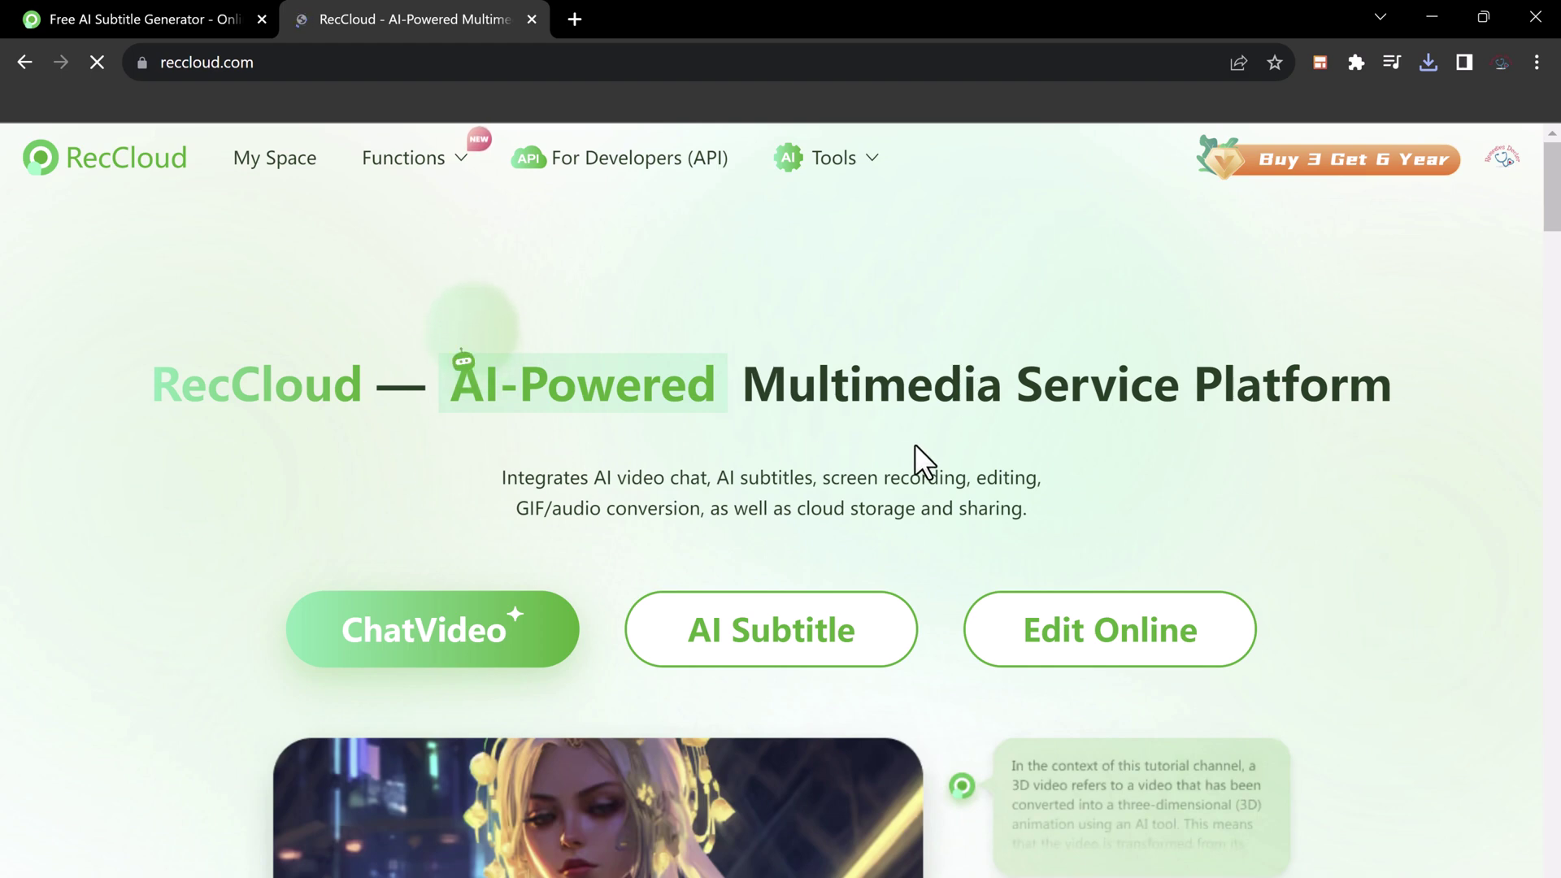
scroll(1313, 476, down, 10)
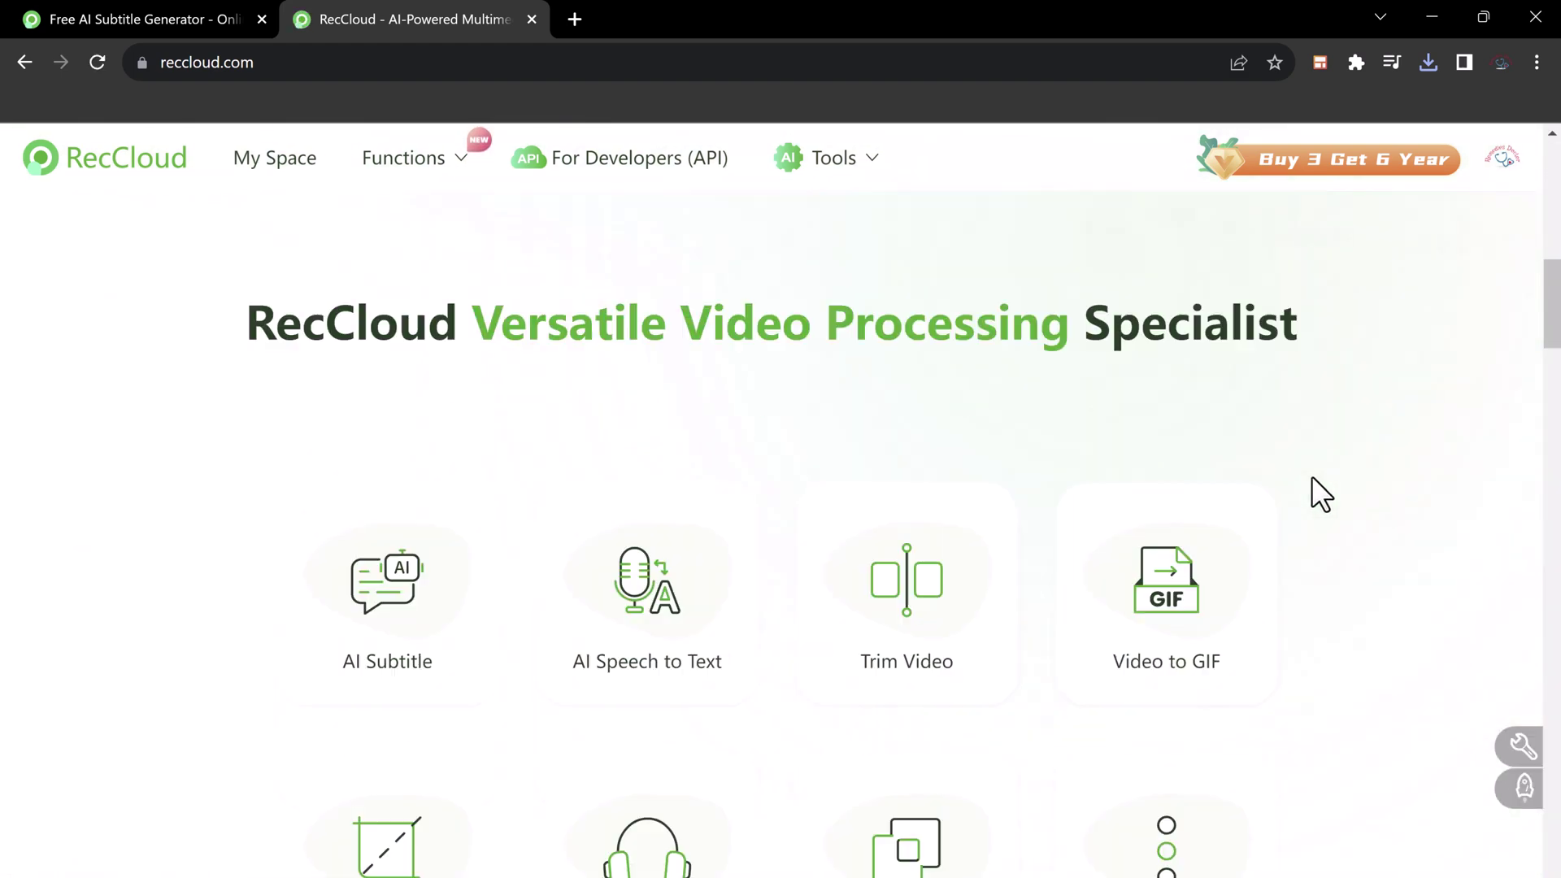
scroll(1311, 480, down, 5)
scroll(1311, 488, up, 15)
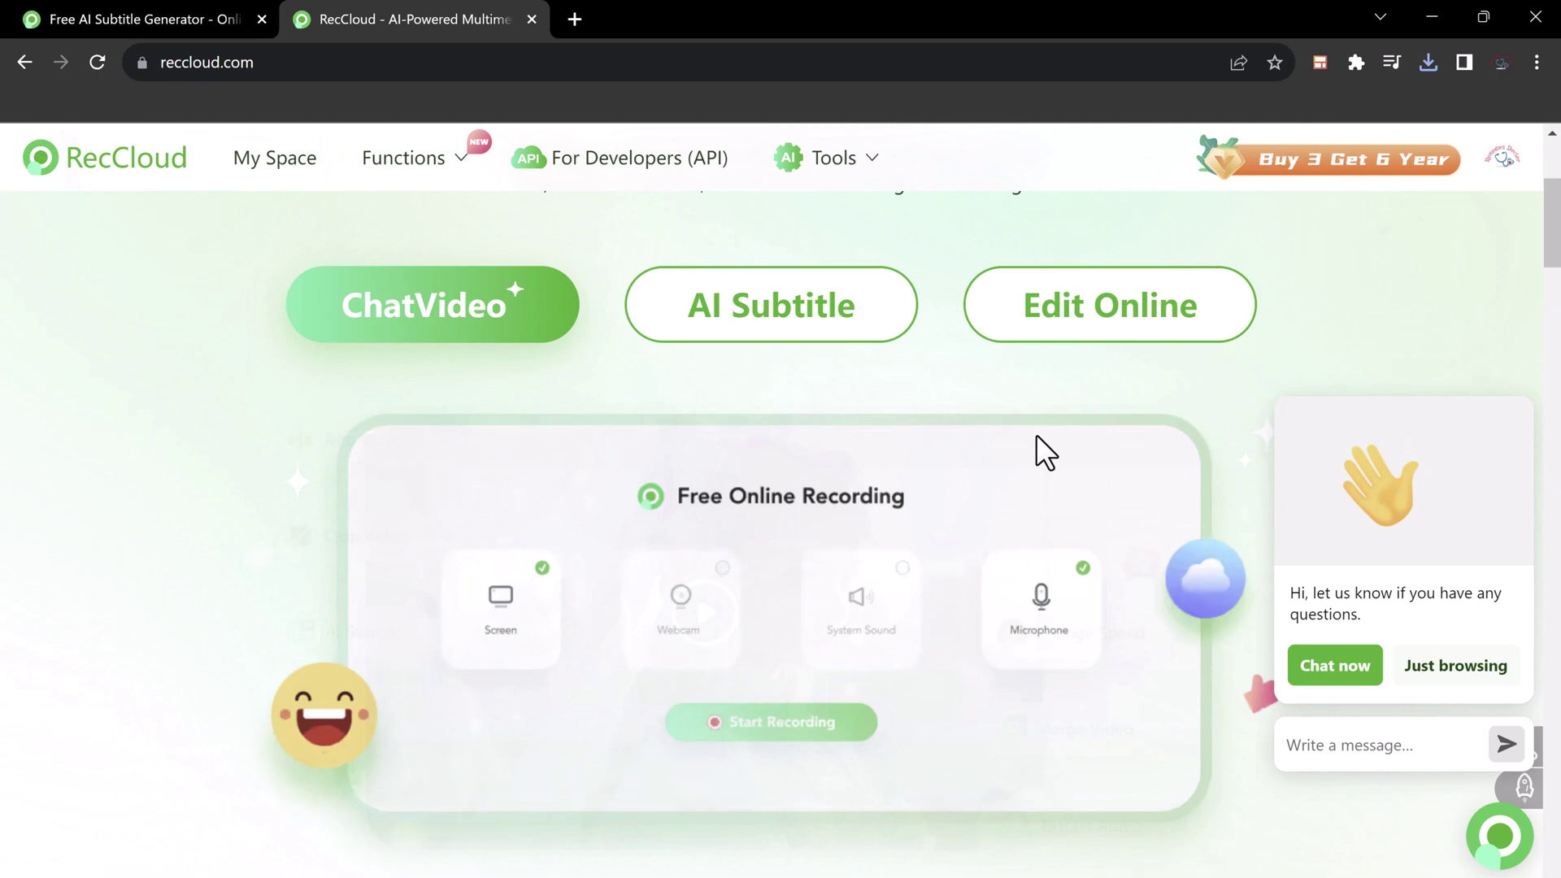
click(766, 650)
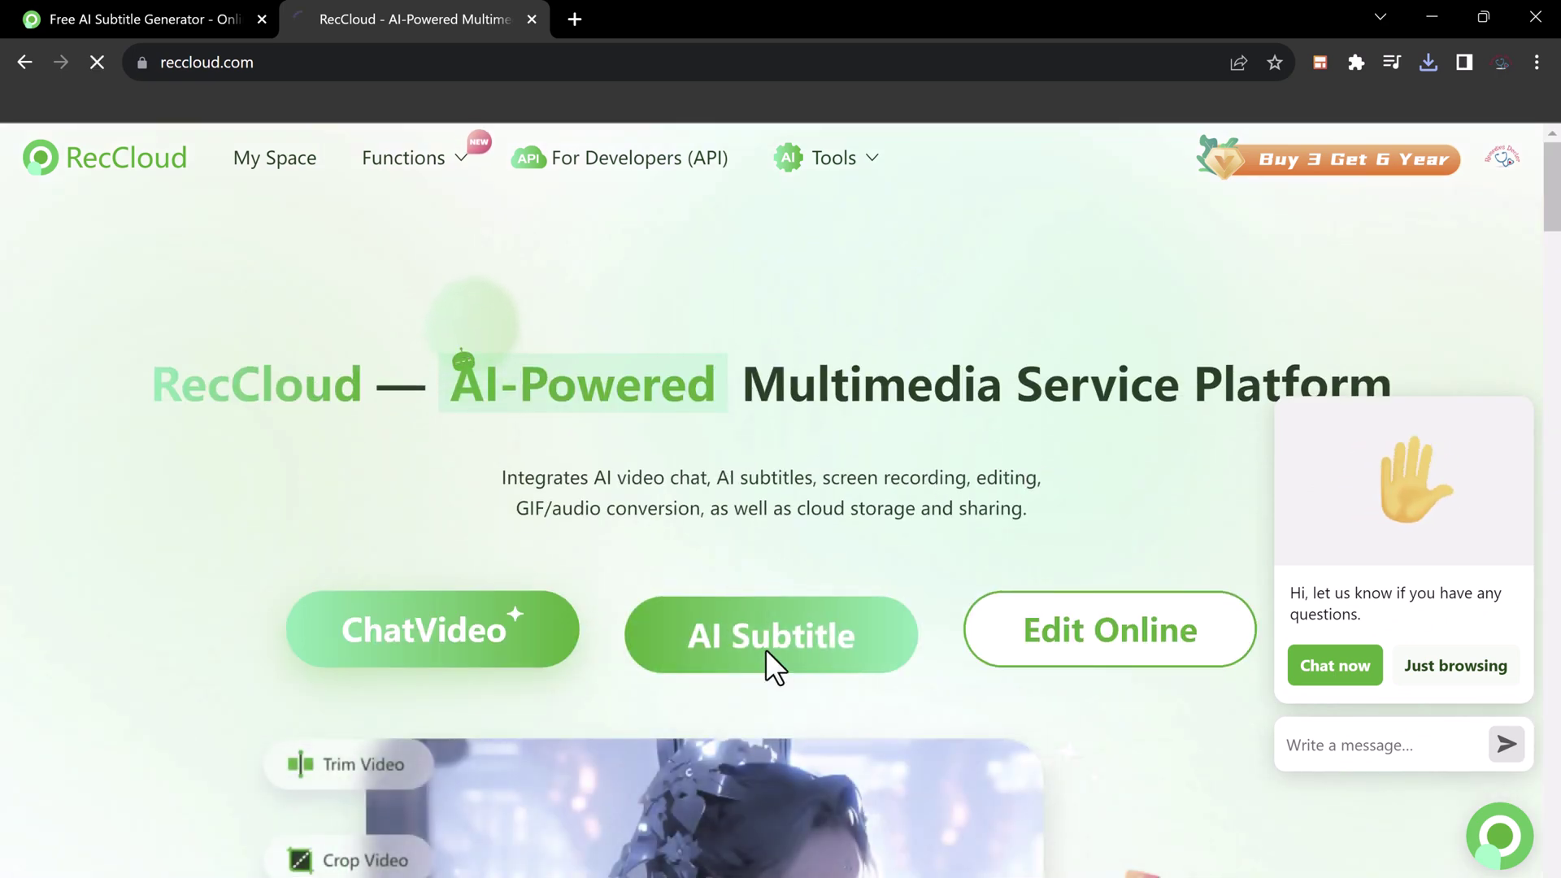
scroll(756, 650, down, 3)
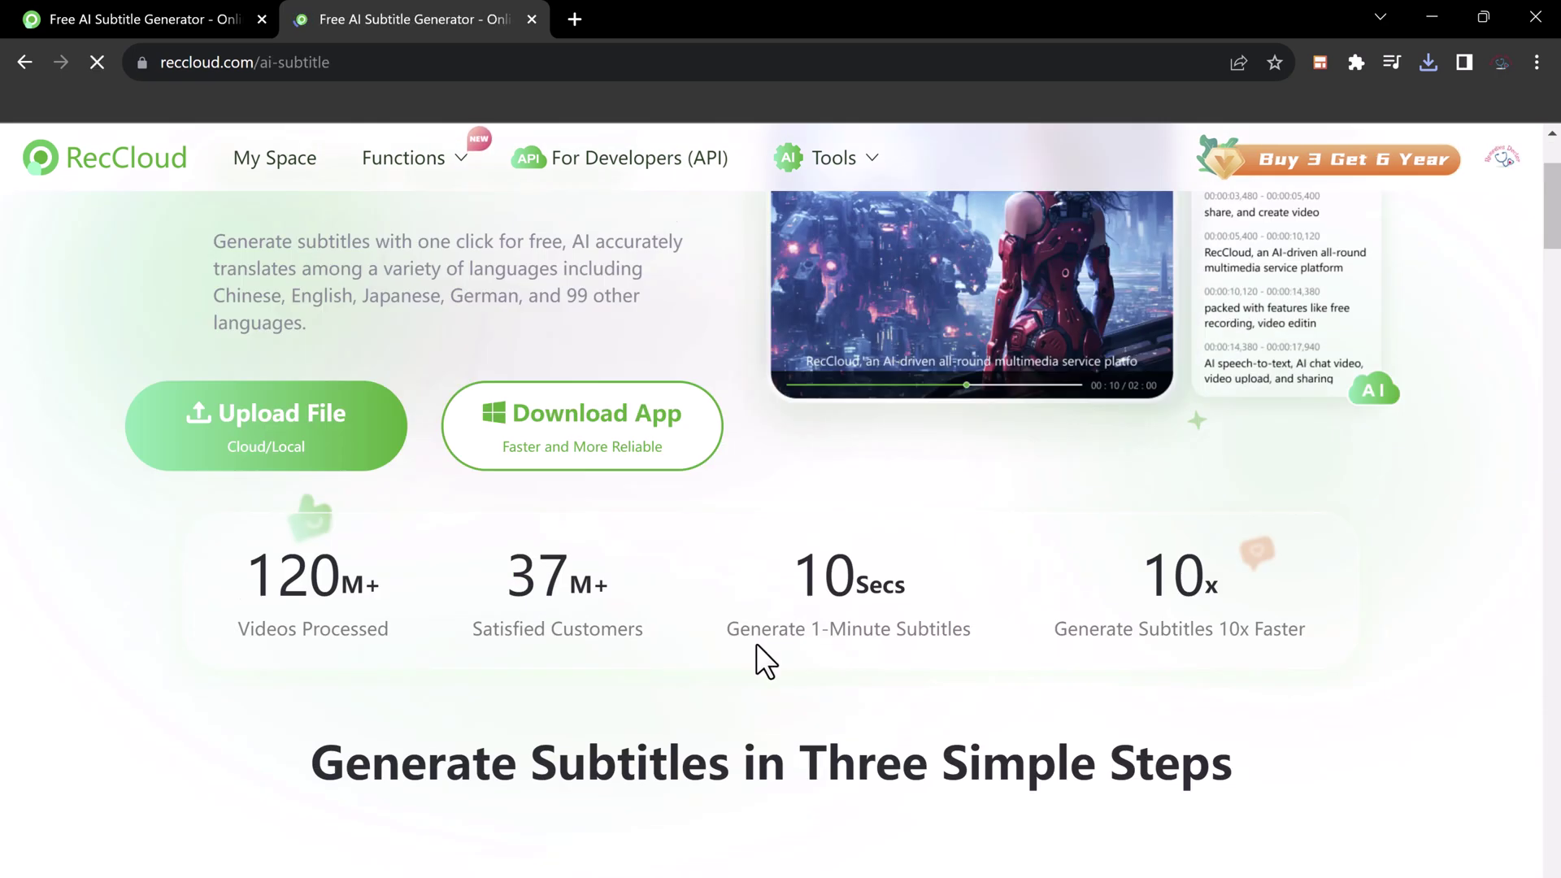